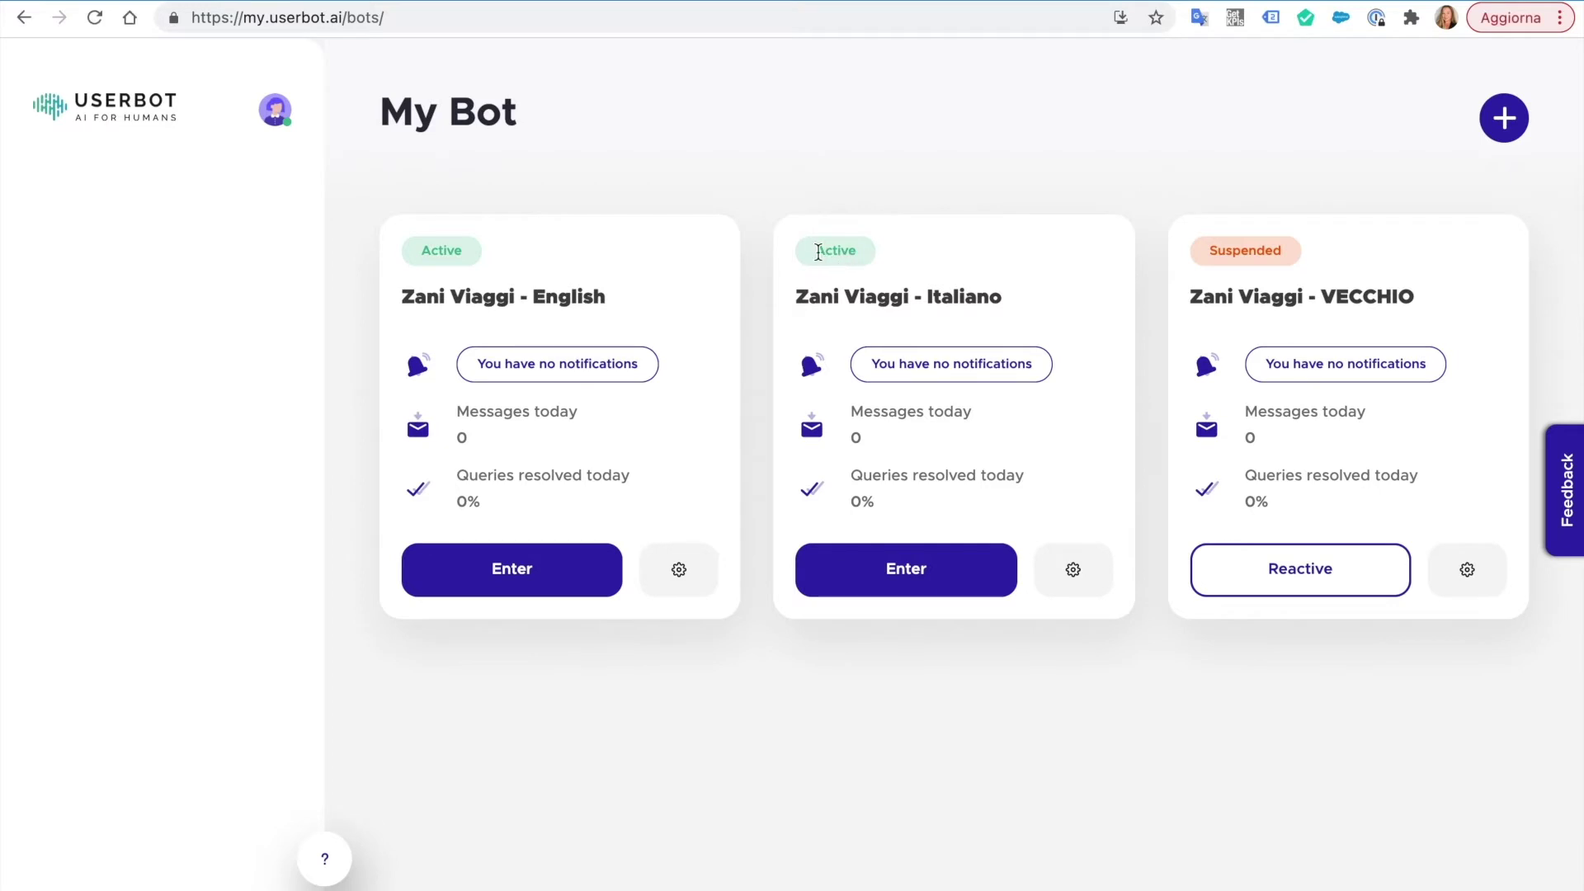
- View the management options of the Zani Viaggi - Italiano bot without applying any of them
drag(1207, 249, 1286, 245)
click(1140, 259)
click(1074, 568)
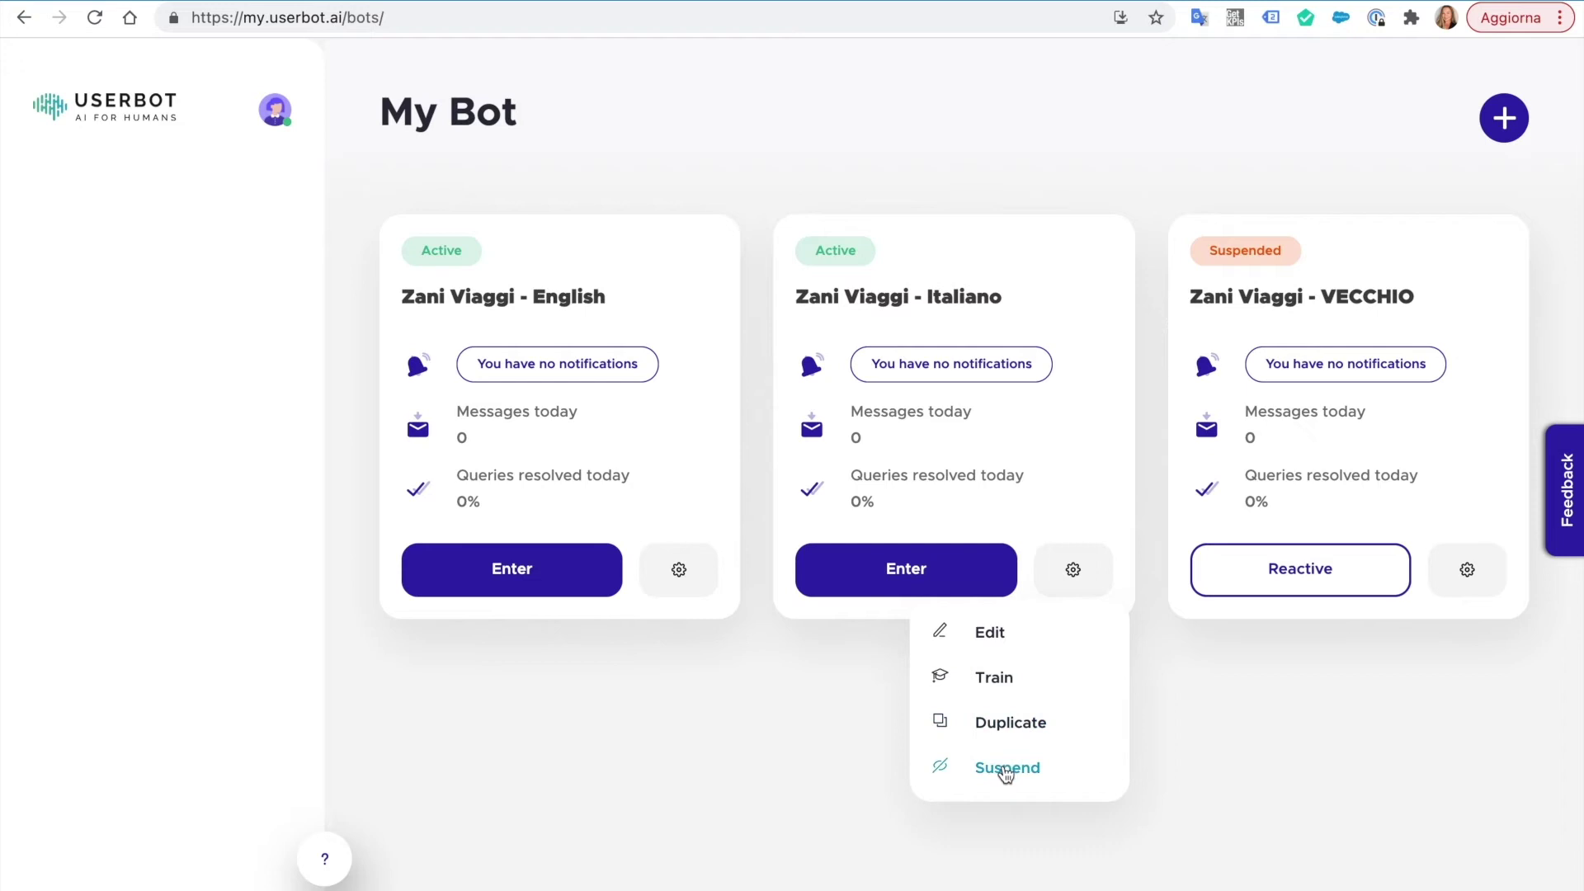
click(864, 762)
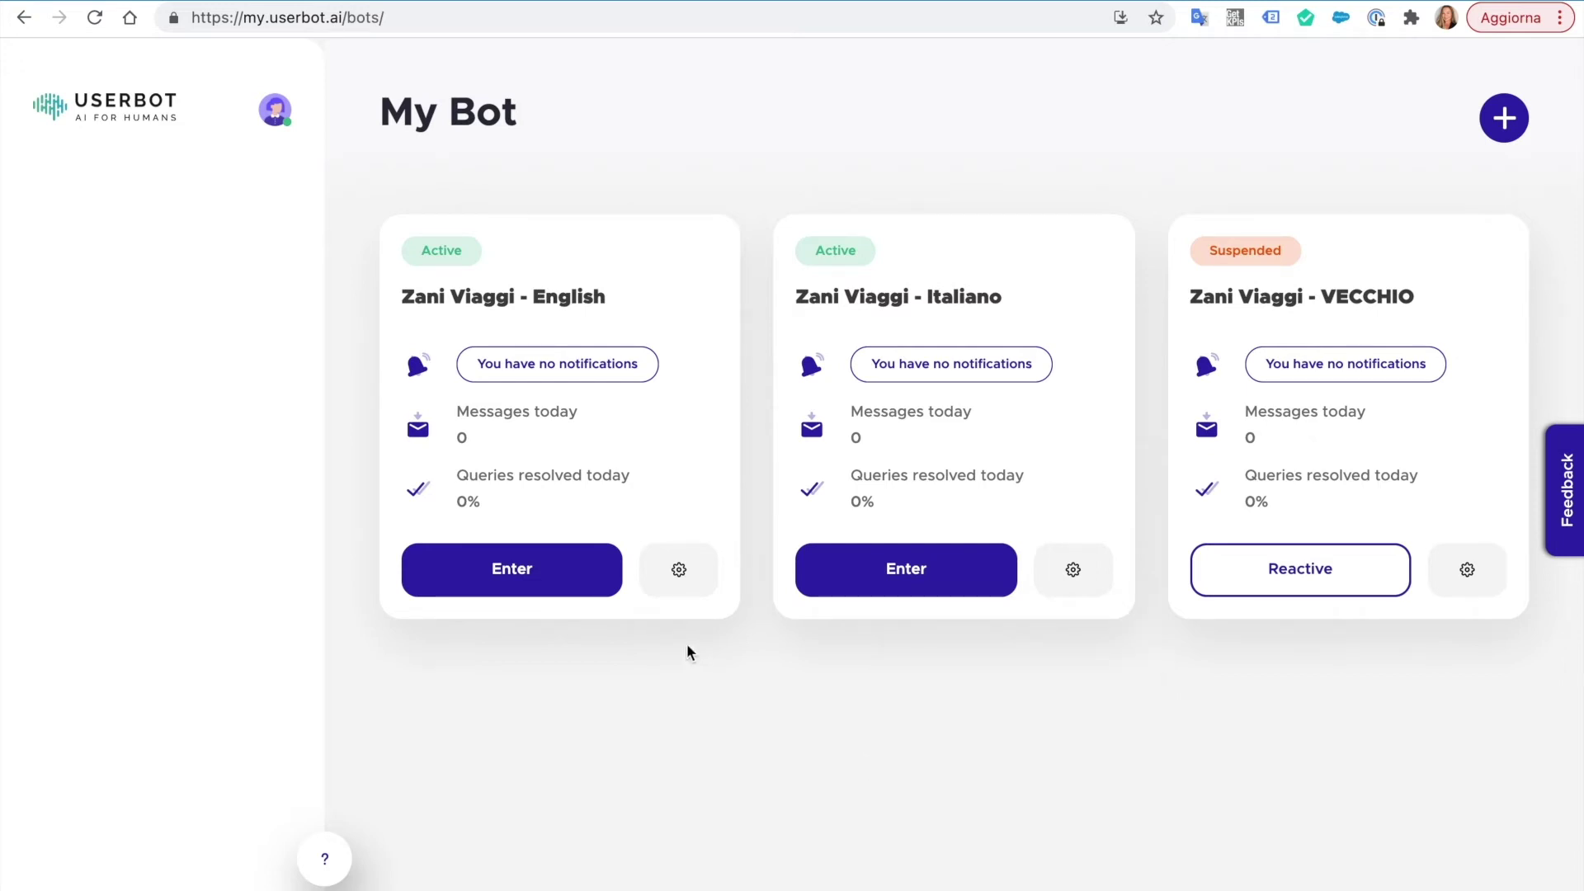
- Enter the Zani Viaggi - English bot and look through its homepage, including the Start with Userbot tutorial cards
click(532, 577)
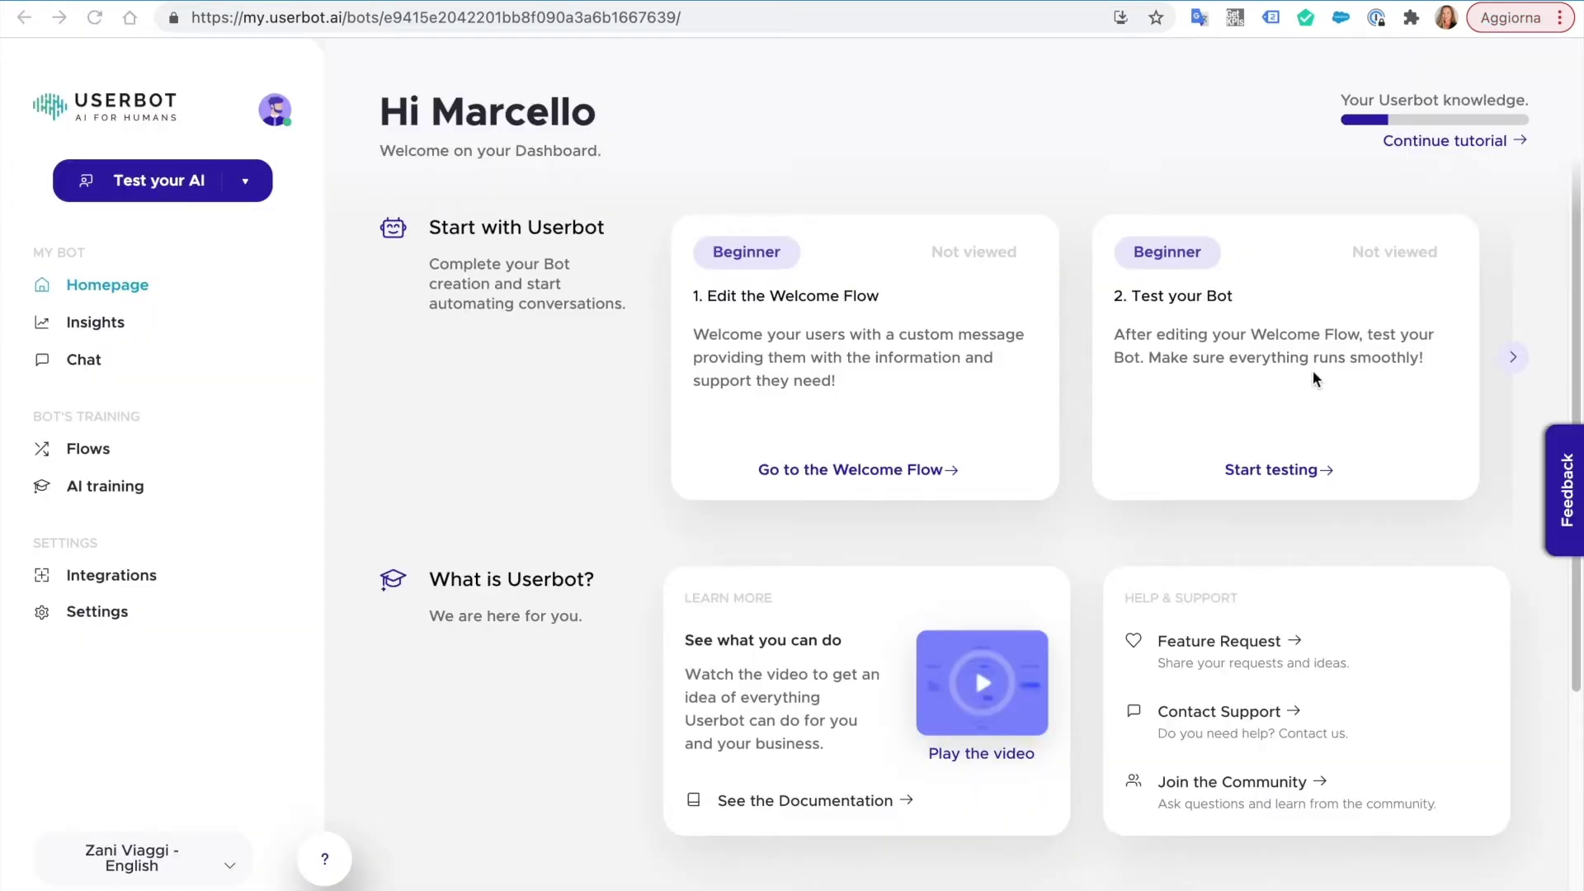
click(1514, 359)
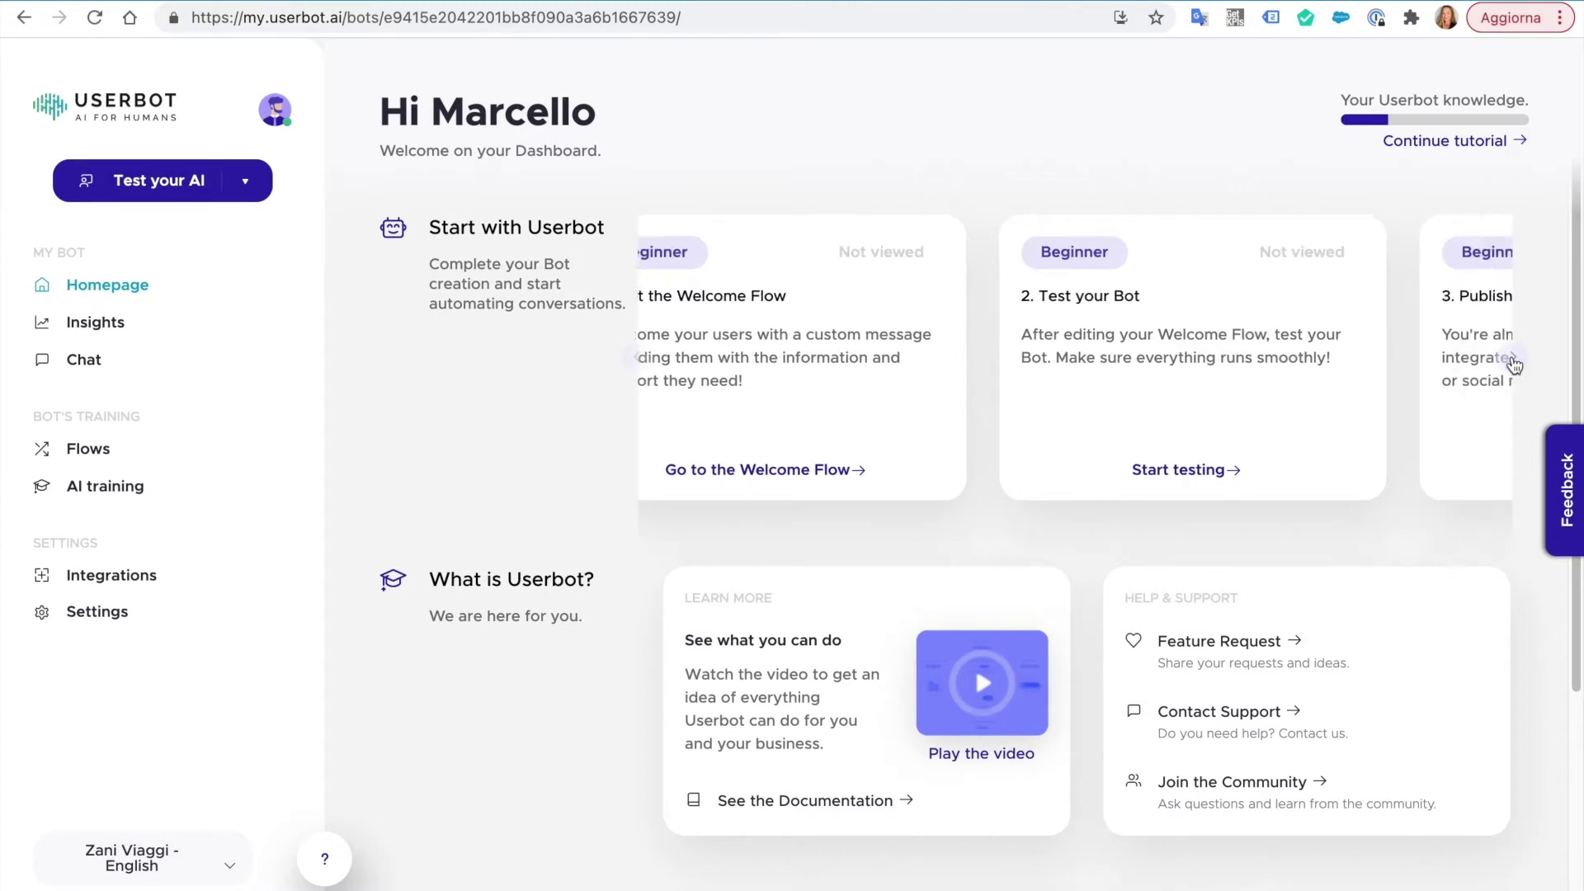
click(1514, 362)
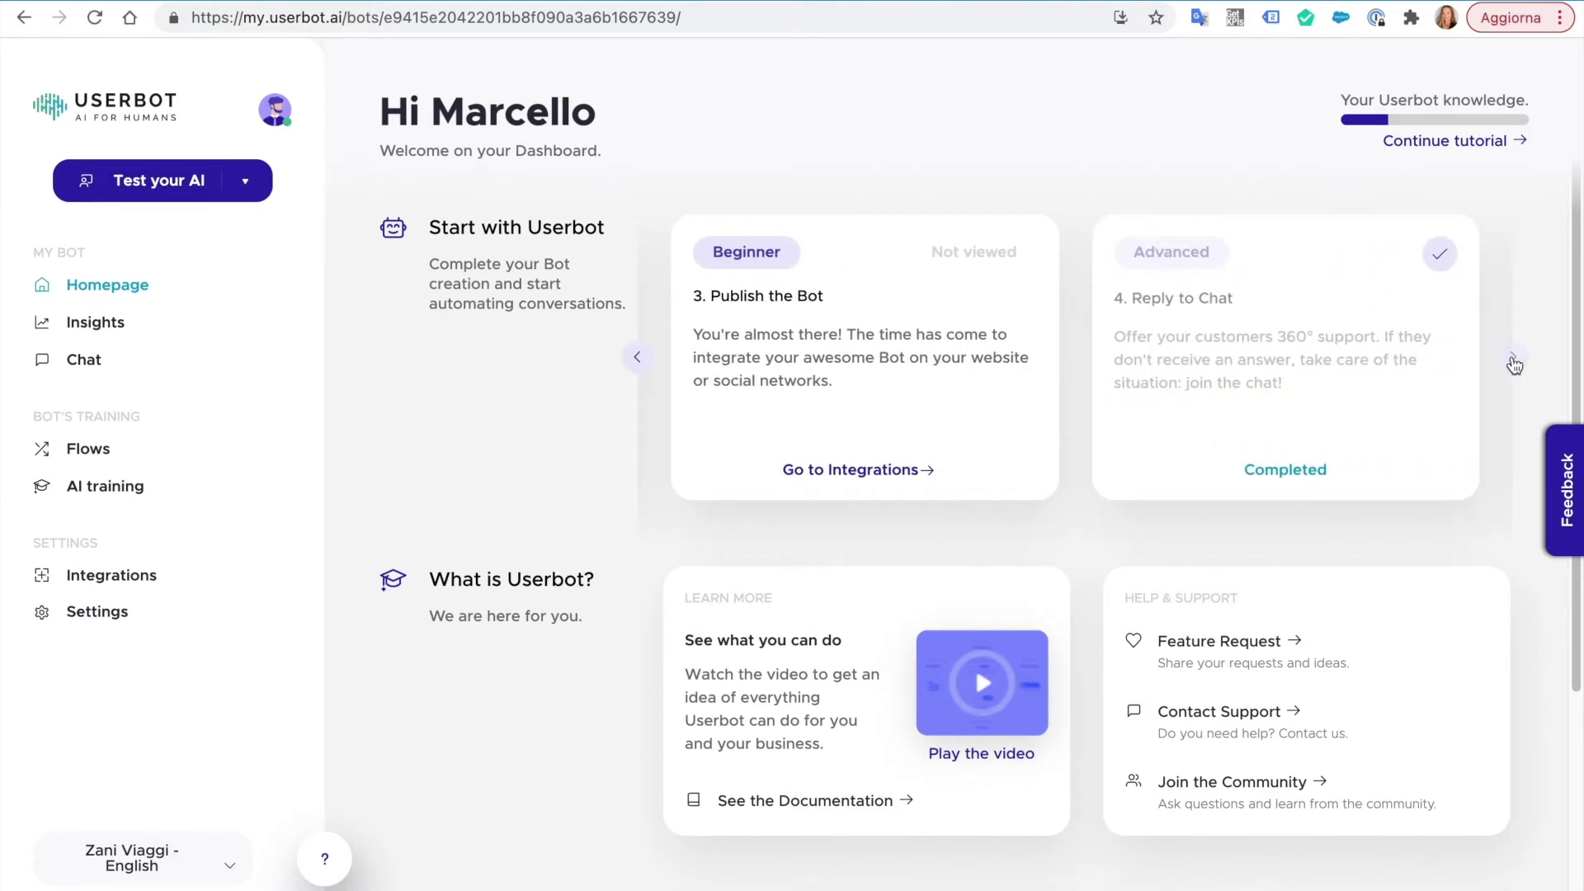
scroll(1222, 594, down, 3)
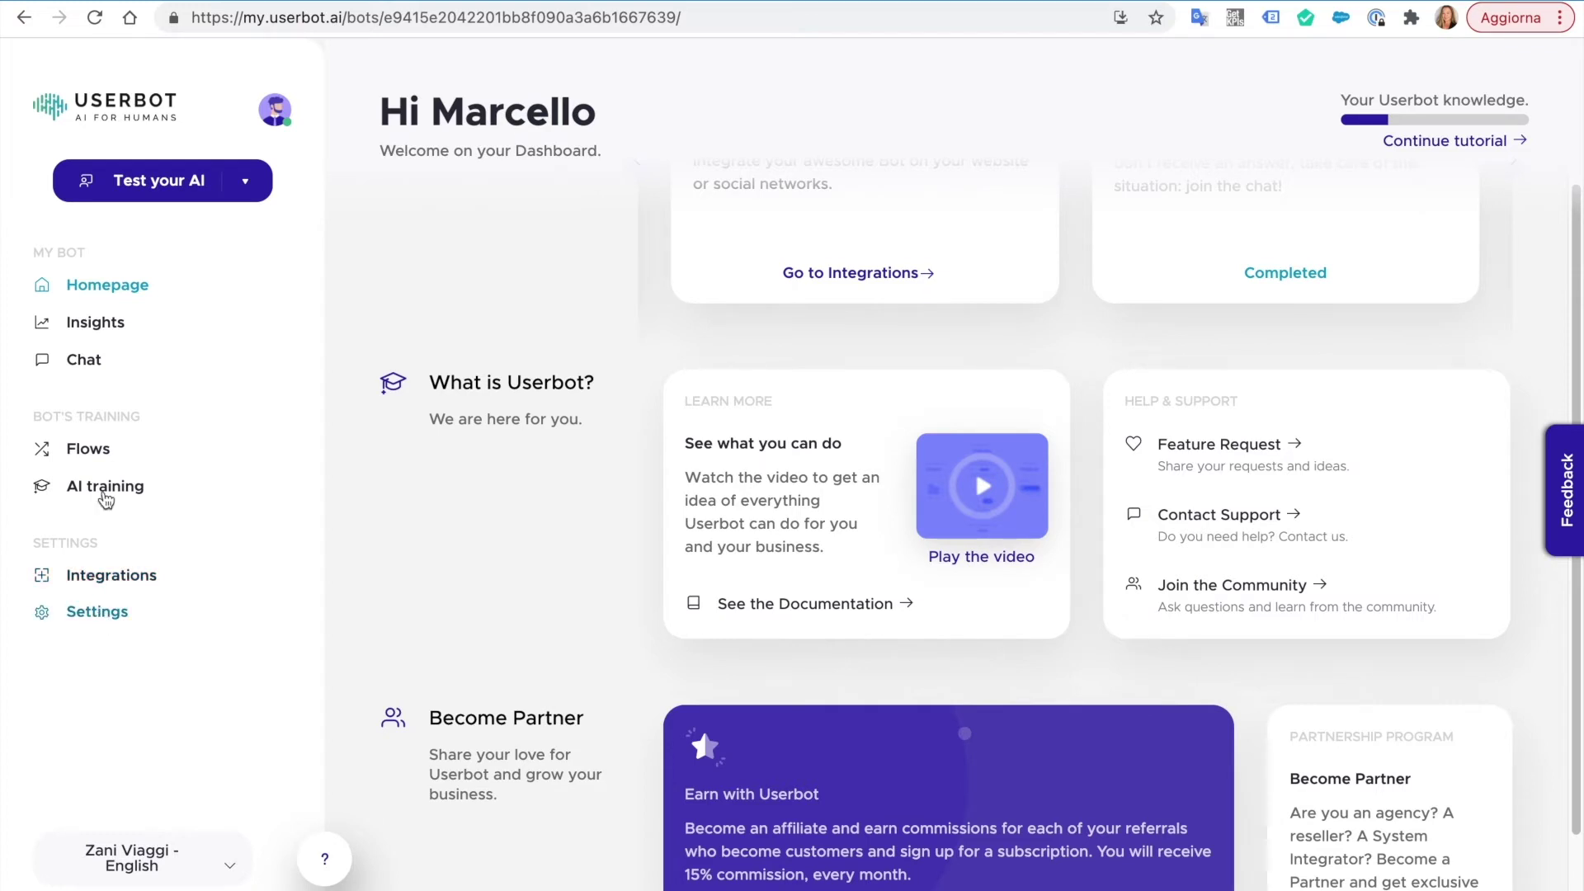
- Open the bot's conversation flows and review the list with each flow's publication status and visibility
click(89, 450)
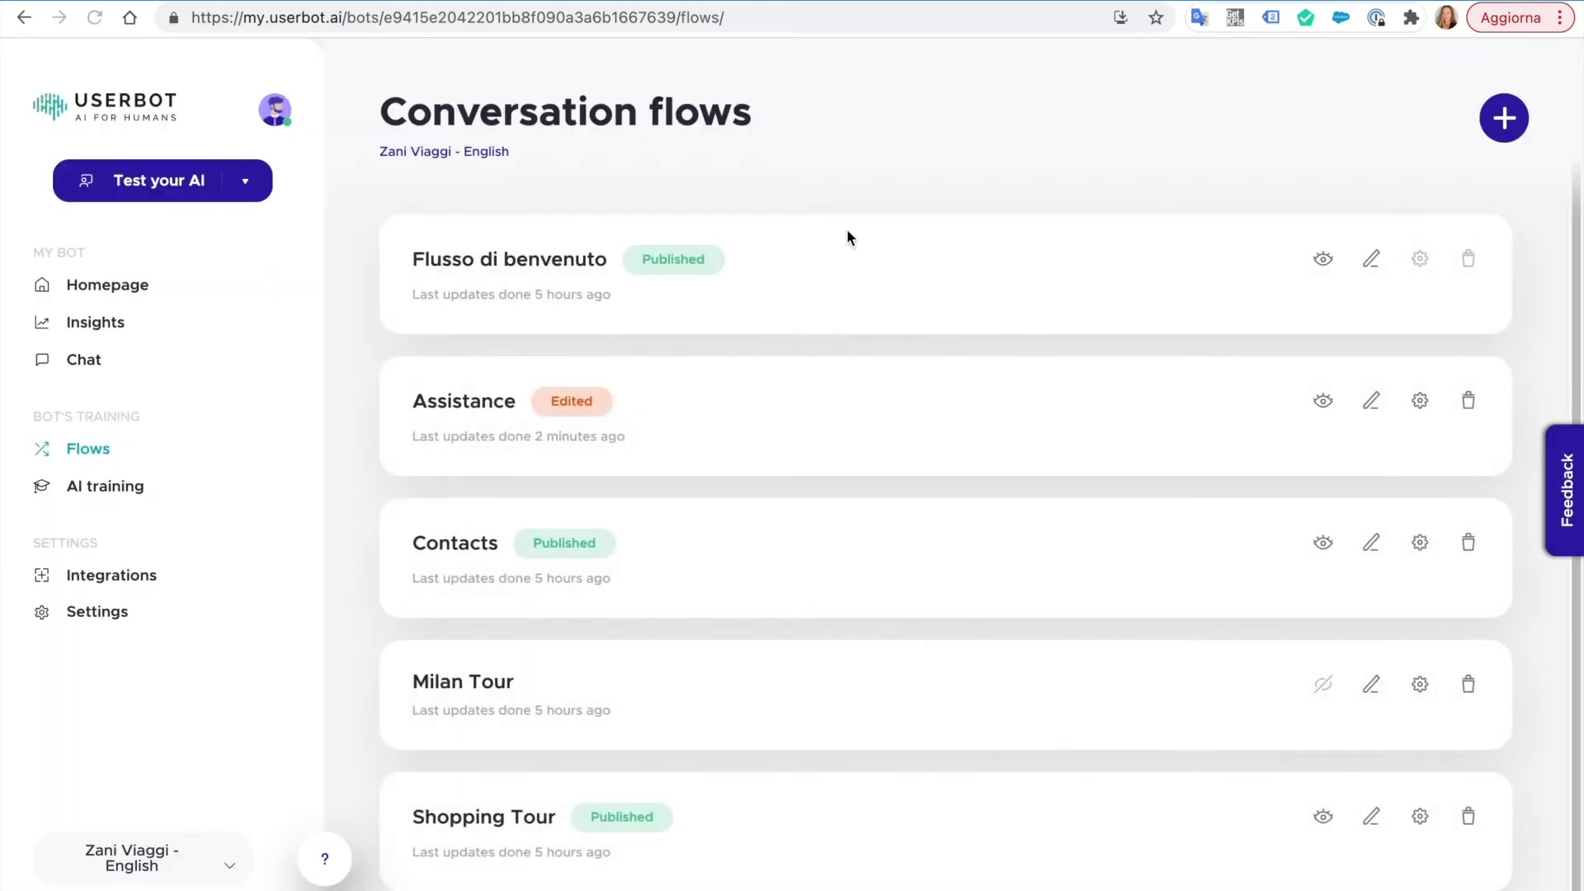
scroll(849, 231, down, 1)
scroll(850, 260, up, 1)
scroll(852, 262, up, 1)
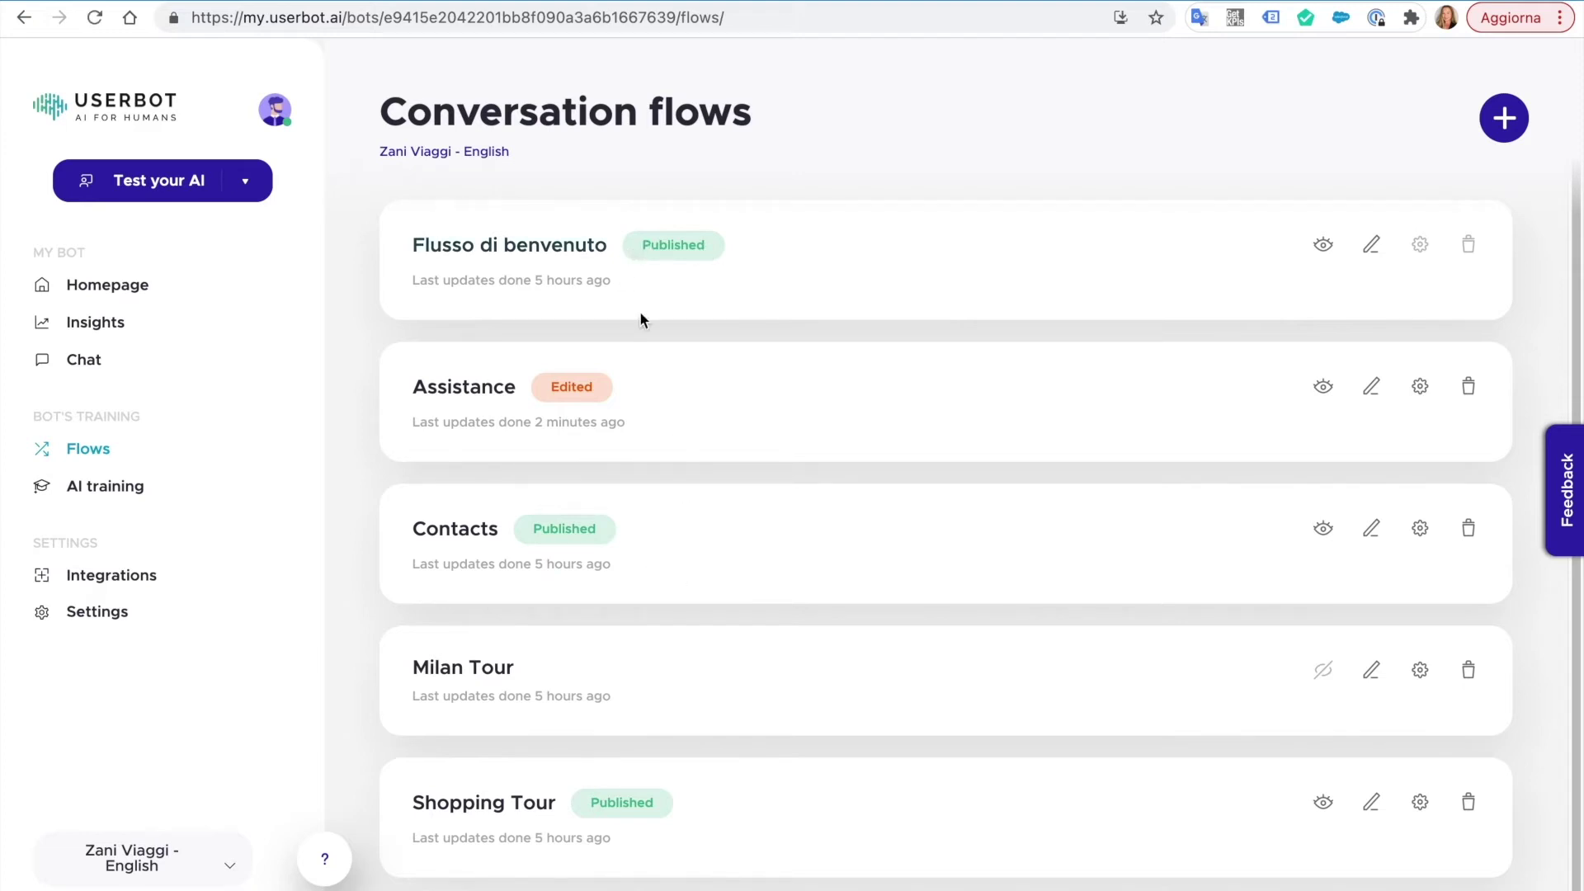
mouse_move(1330, 676)
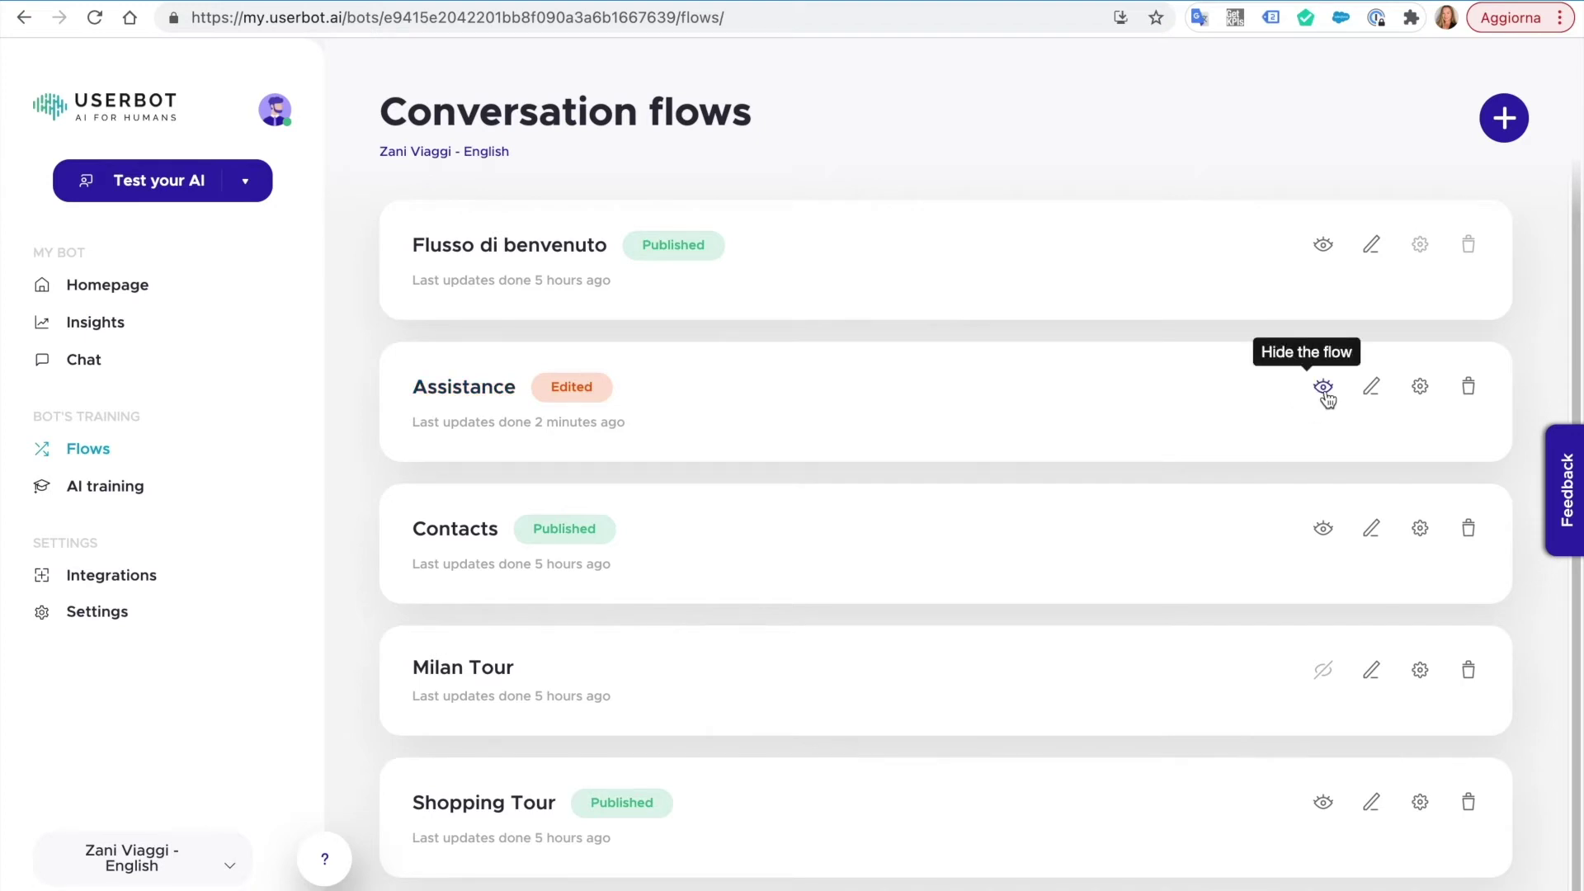
- Open the Flusso di benvenuto flow and view the action options of the First Message's "Looking for a trip" button
click(598, 255)
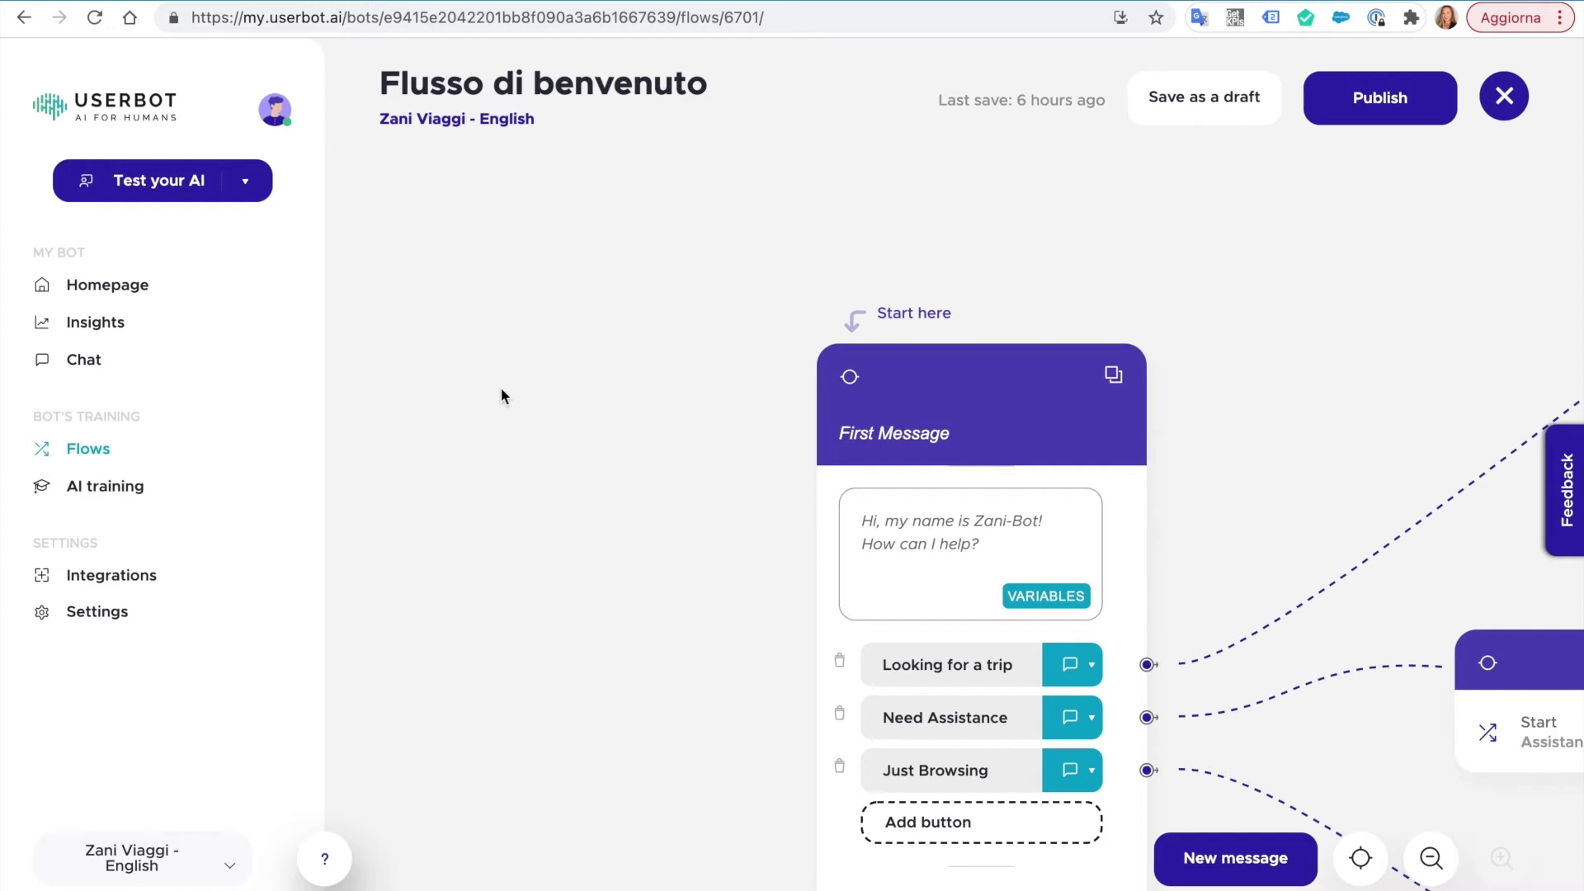
click(1419, 863)
drag(1362, 760, 1046, 550)
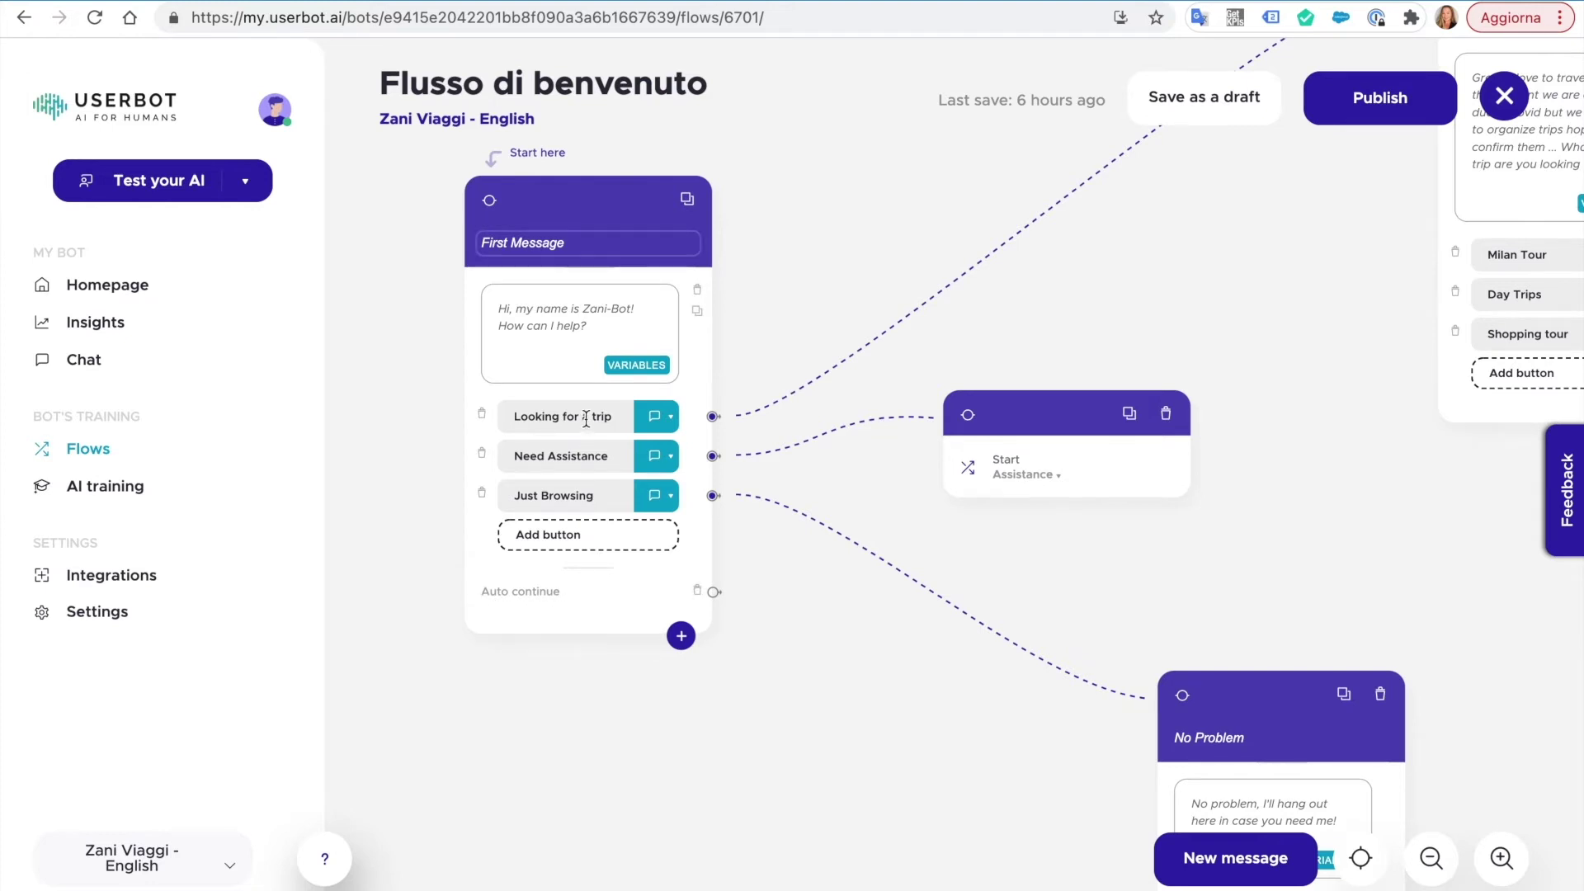
click(658, 422)
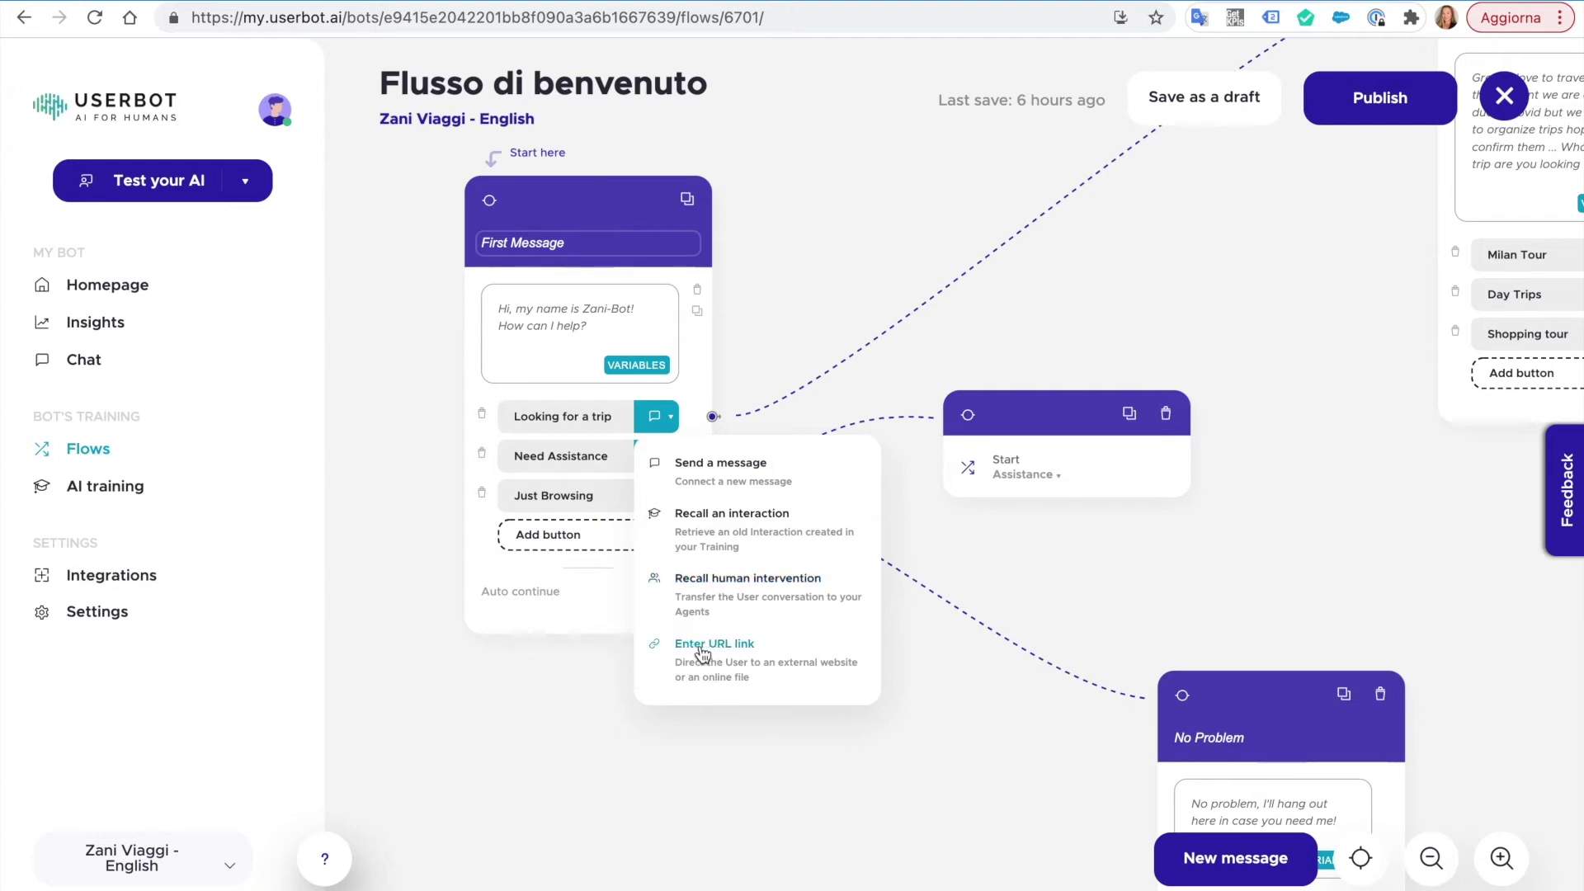
click(608, 696)
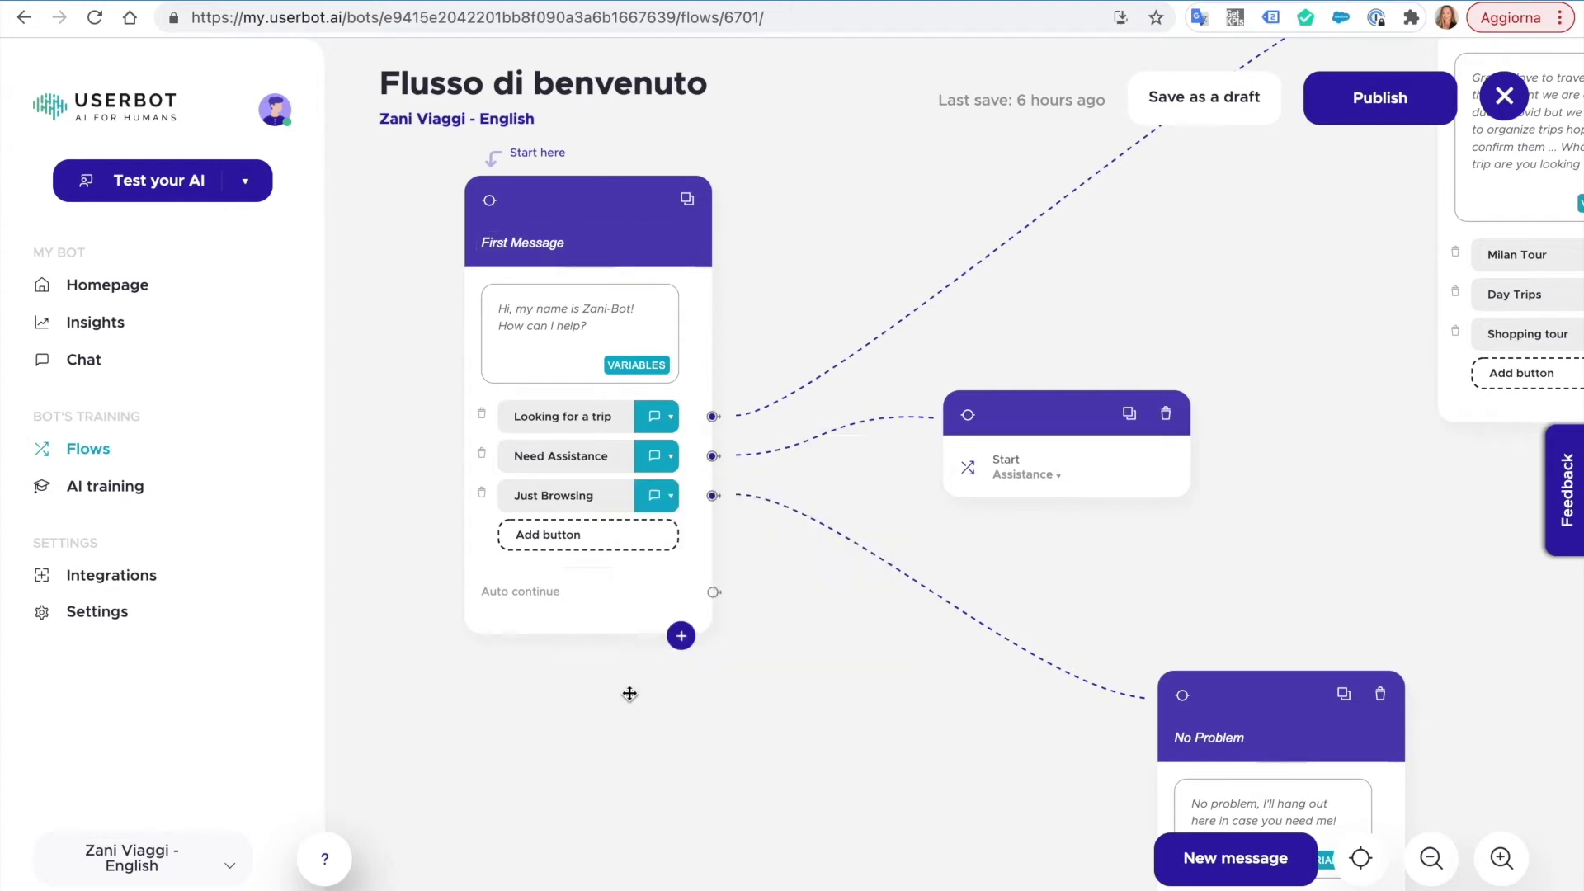
- View the message types that can be added to the flow and the target settings of the Start Assistance block
click(1221, 860)
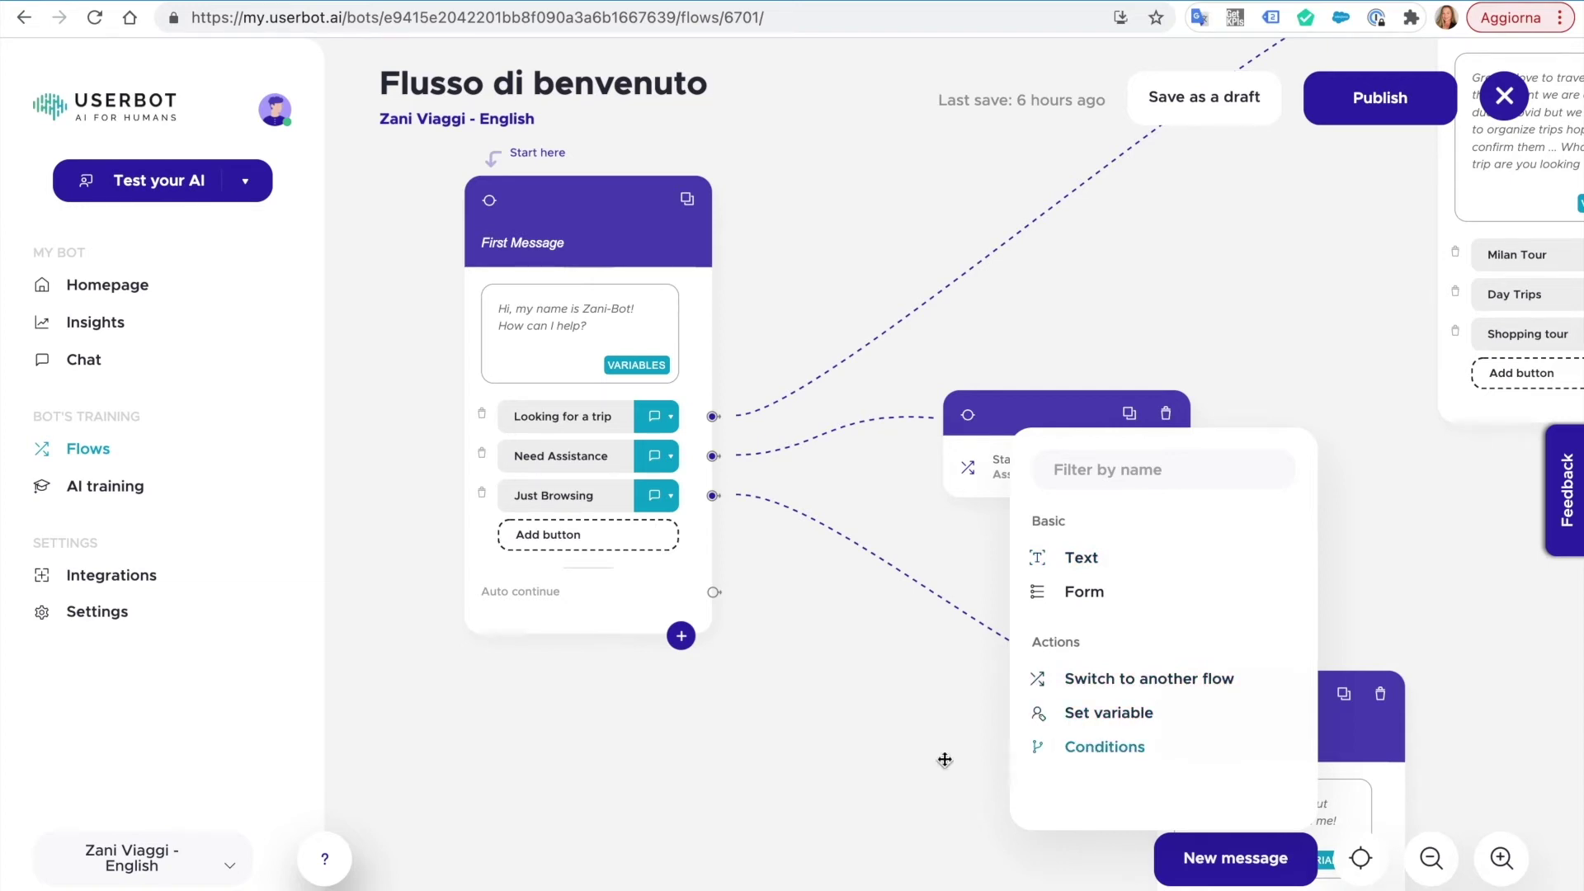
click(941, 763)
drag(1275, 509, 1231, 531)
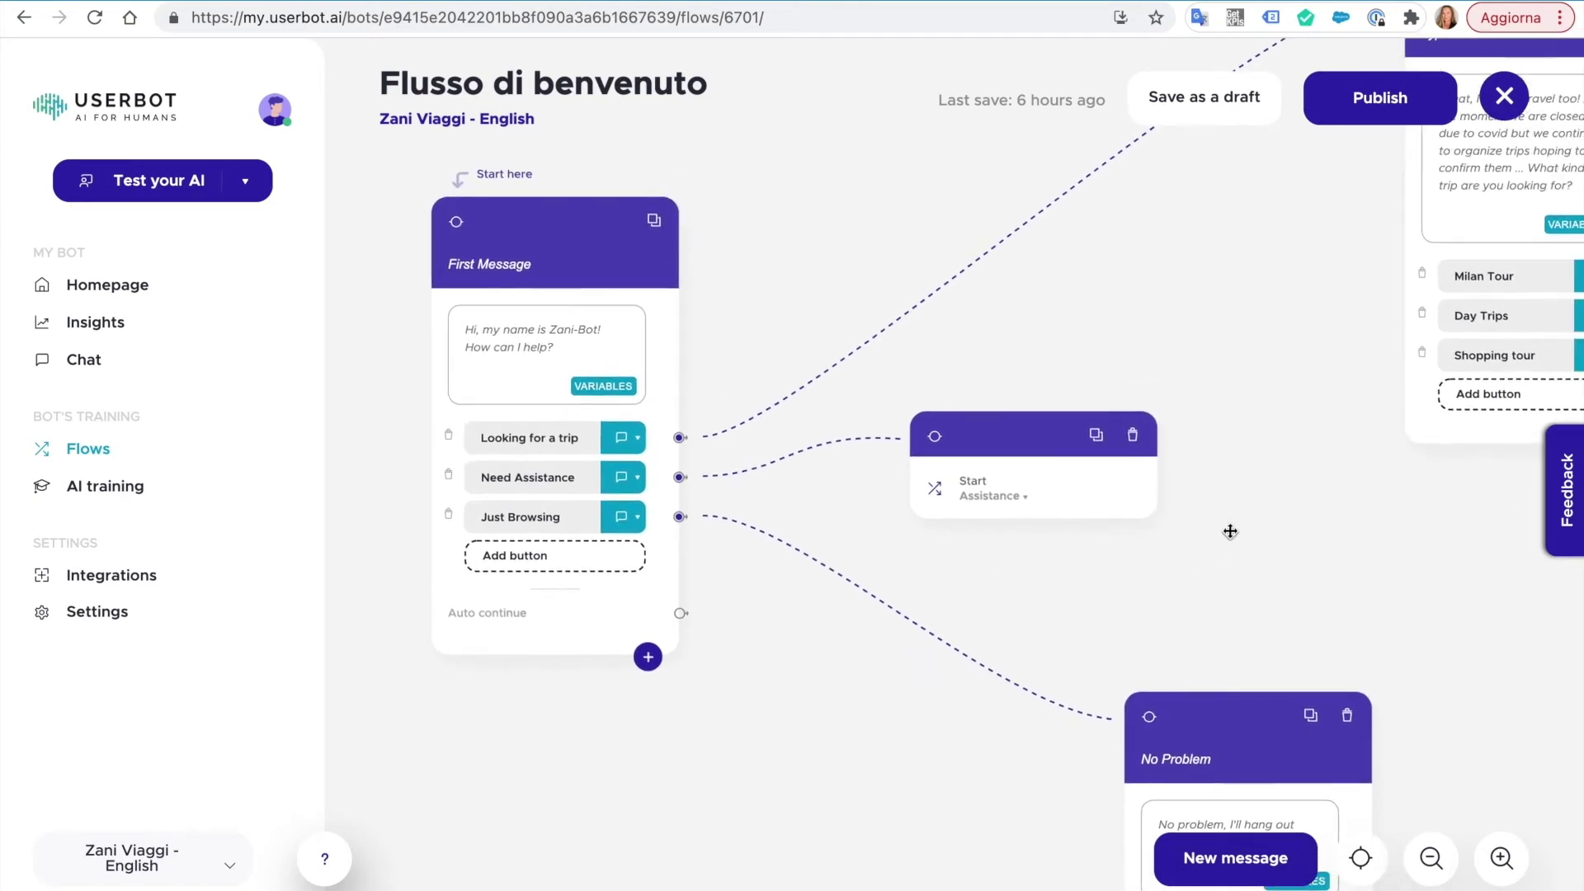
click(1019, 512)
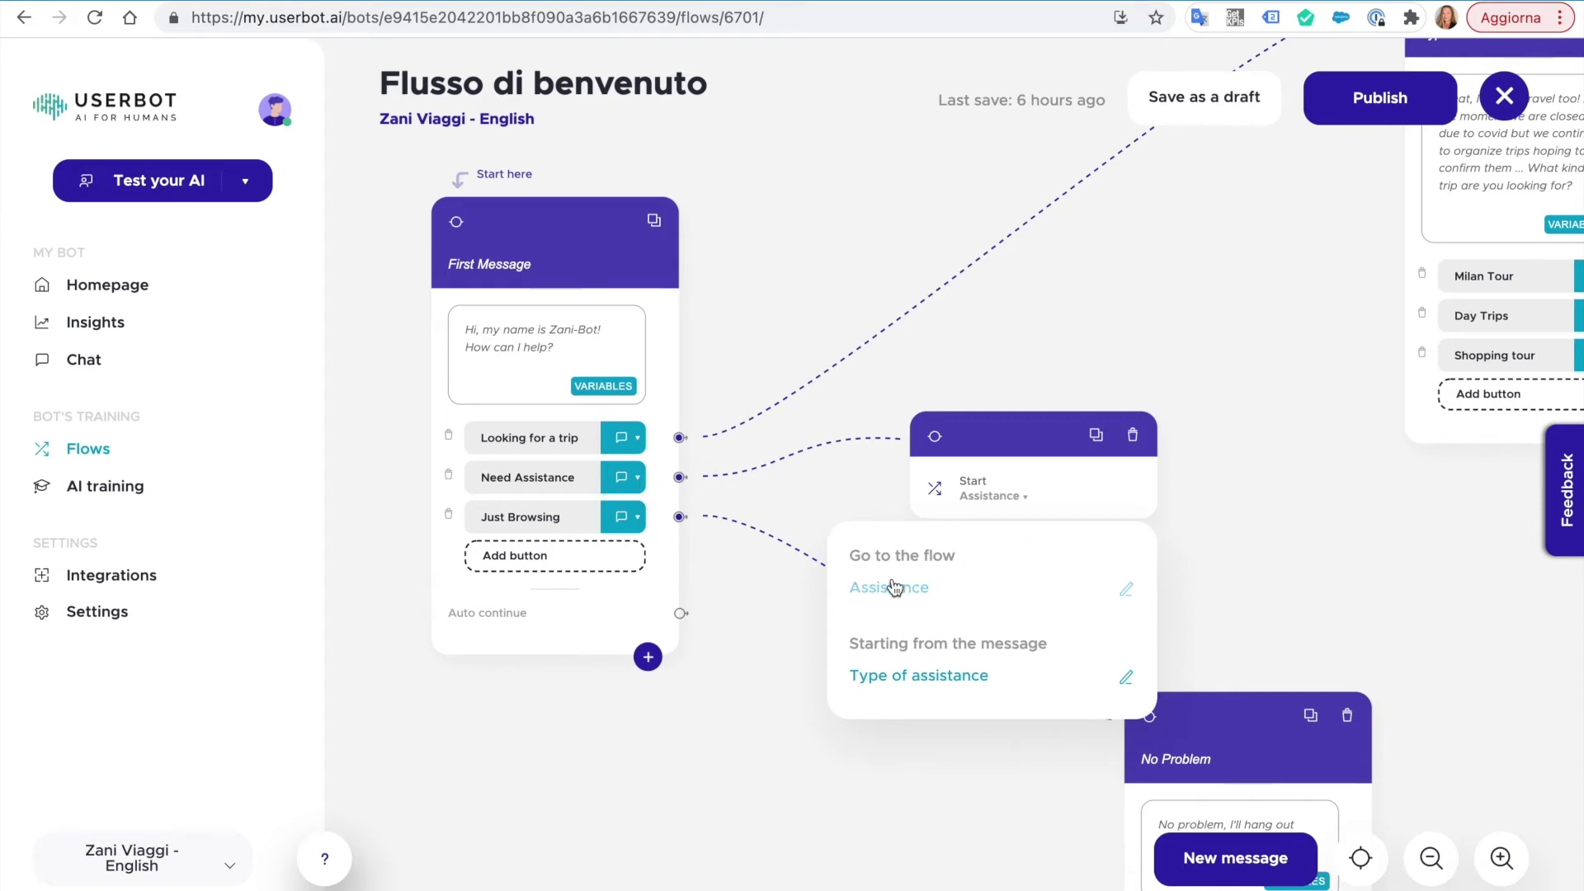
click(793, 604)
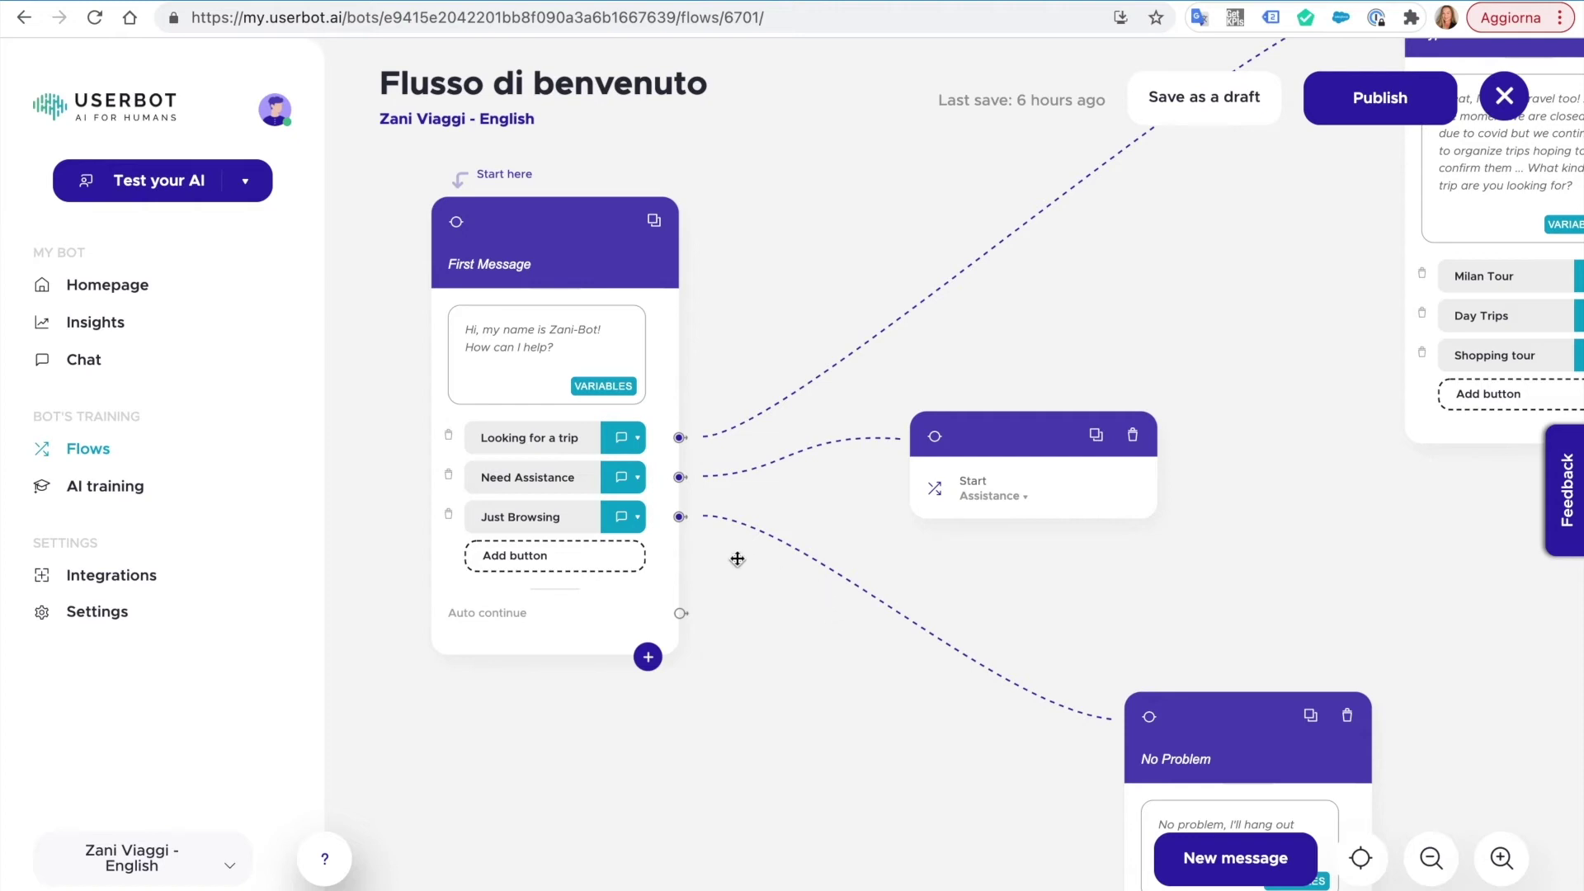
- In AI training, open a blank new interaction, view its sentence-matching rules, and close it without saving
click(108, 493)
click(830, 357)
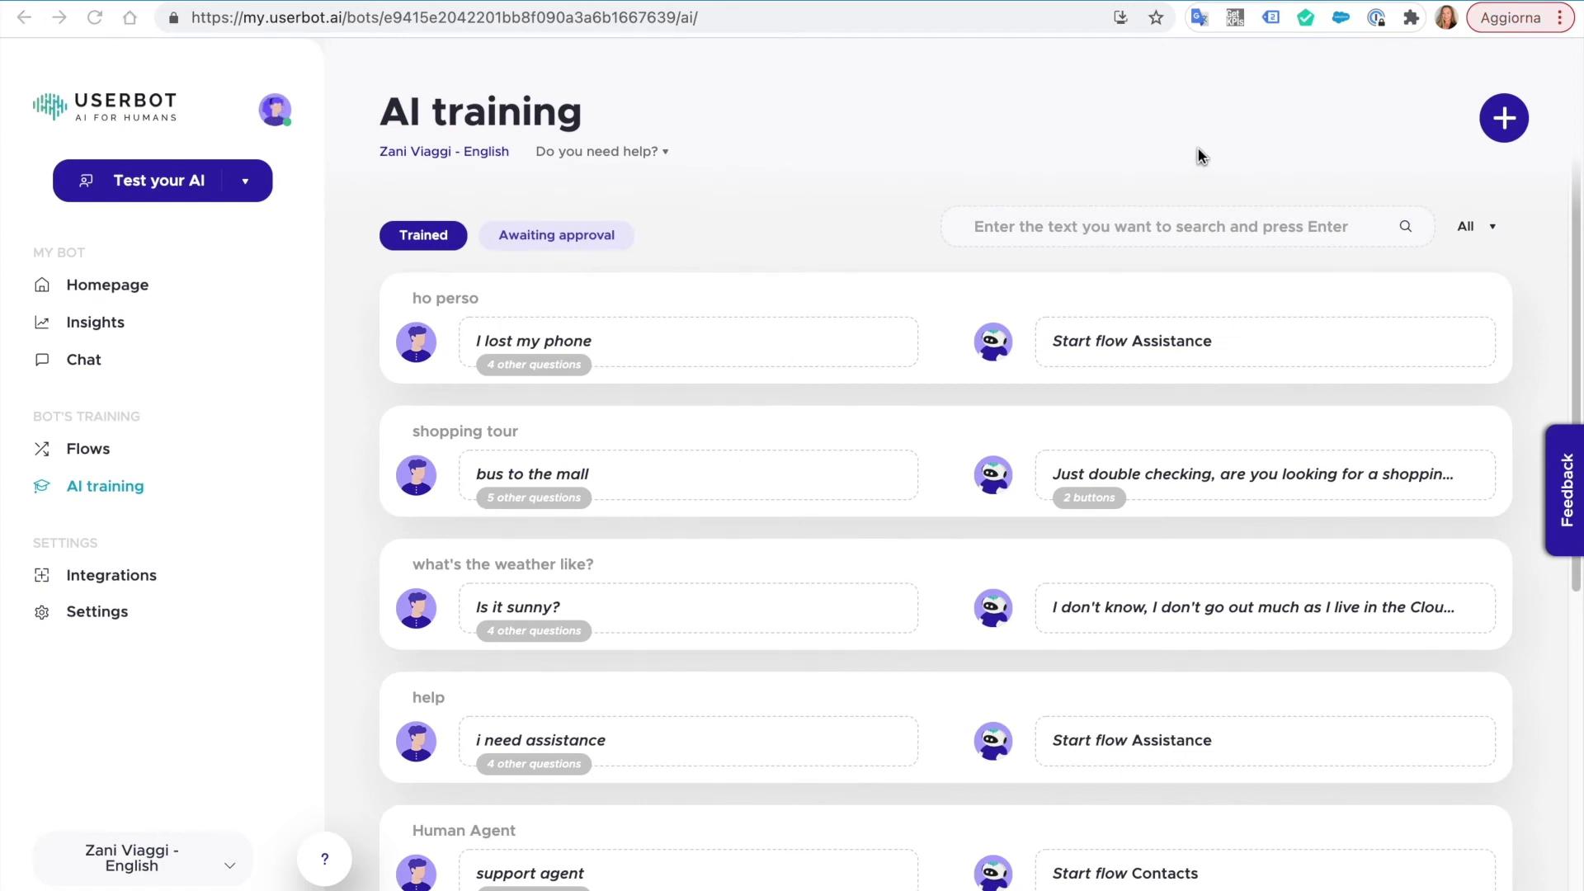
click(1500, 124)
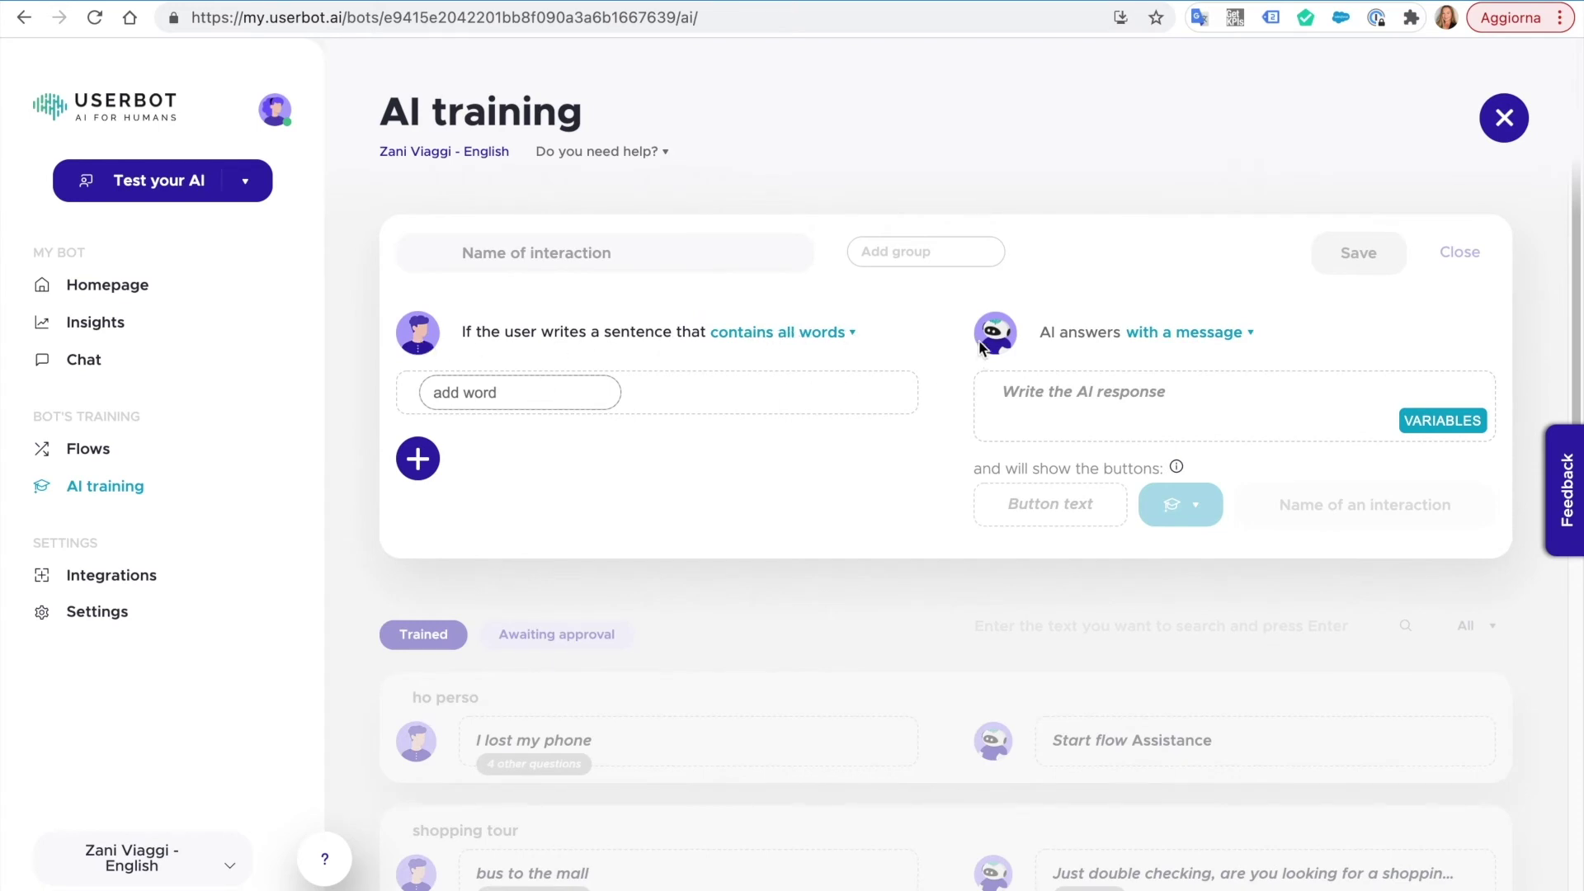
click(841, 335)
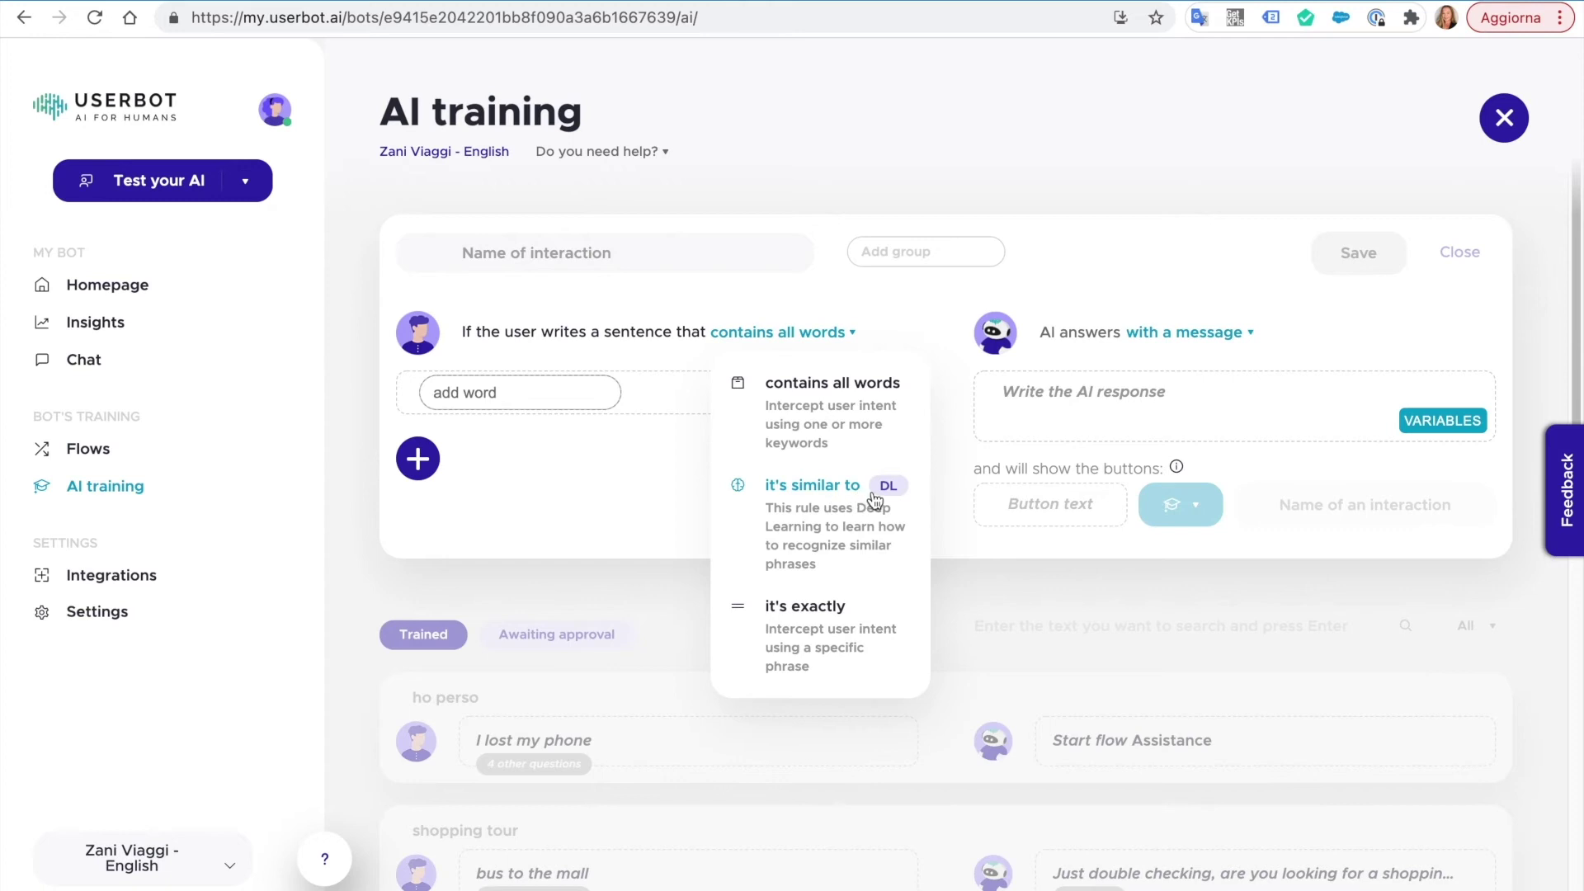
click(1501, 128)
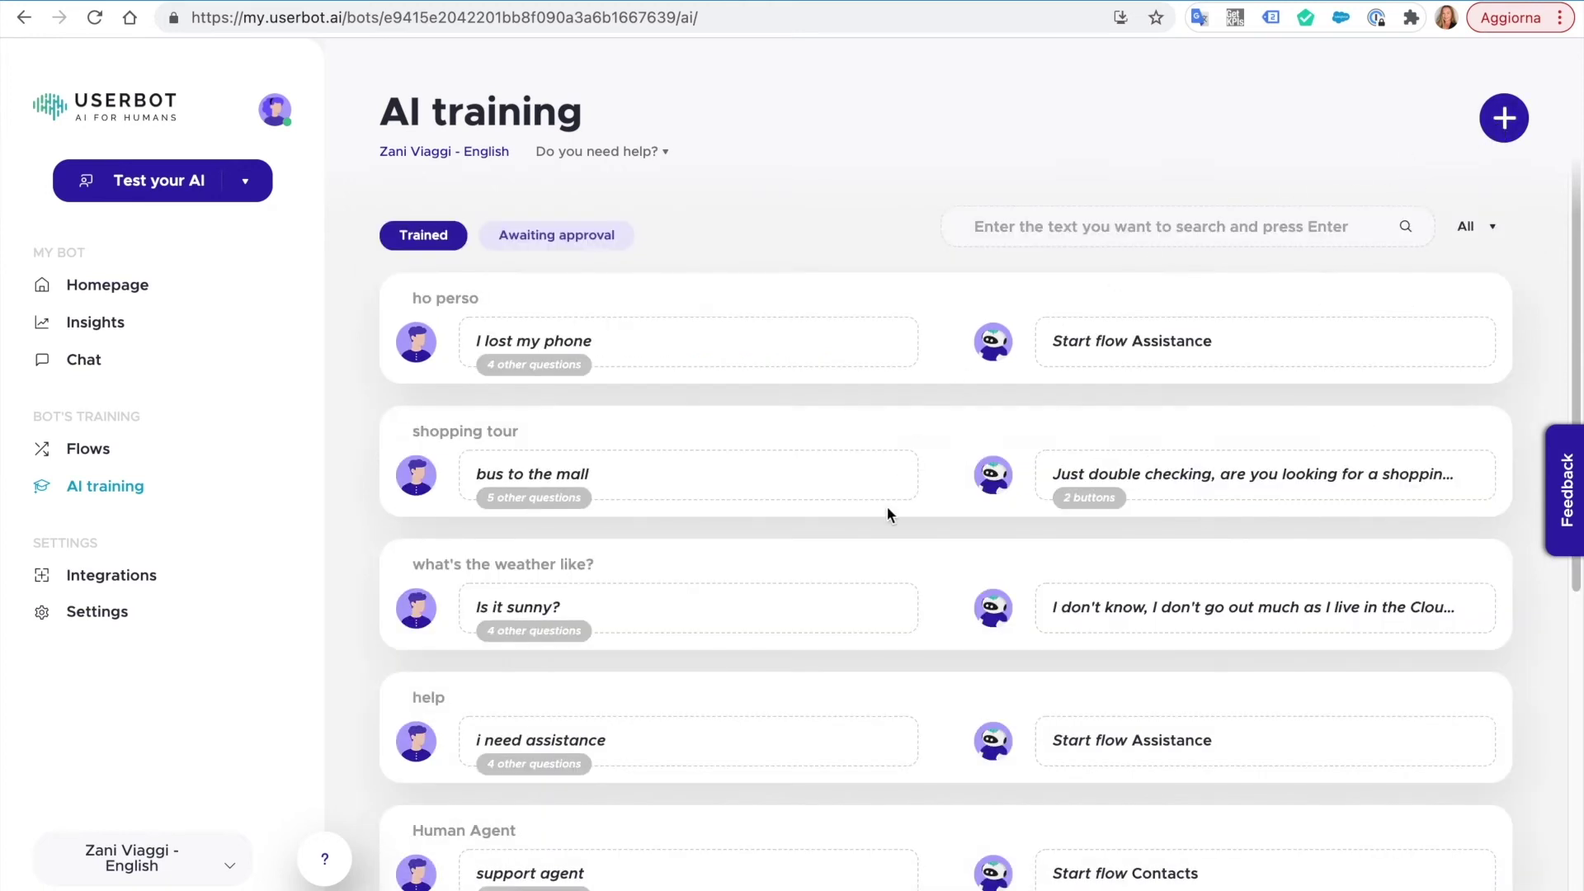
- Open the "help" interaction and review its trigger phrases and the available AI answer types
scroll(863, 602, down, 1)
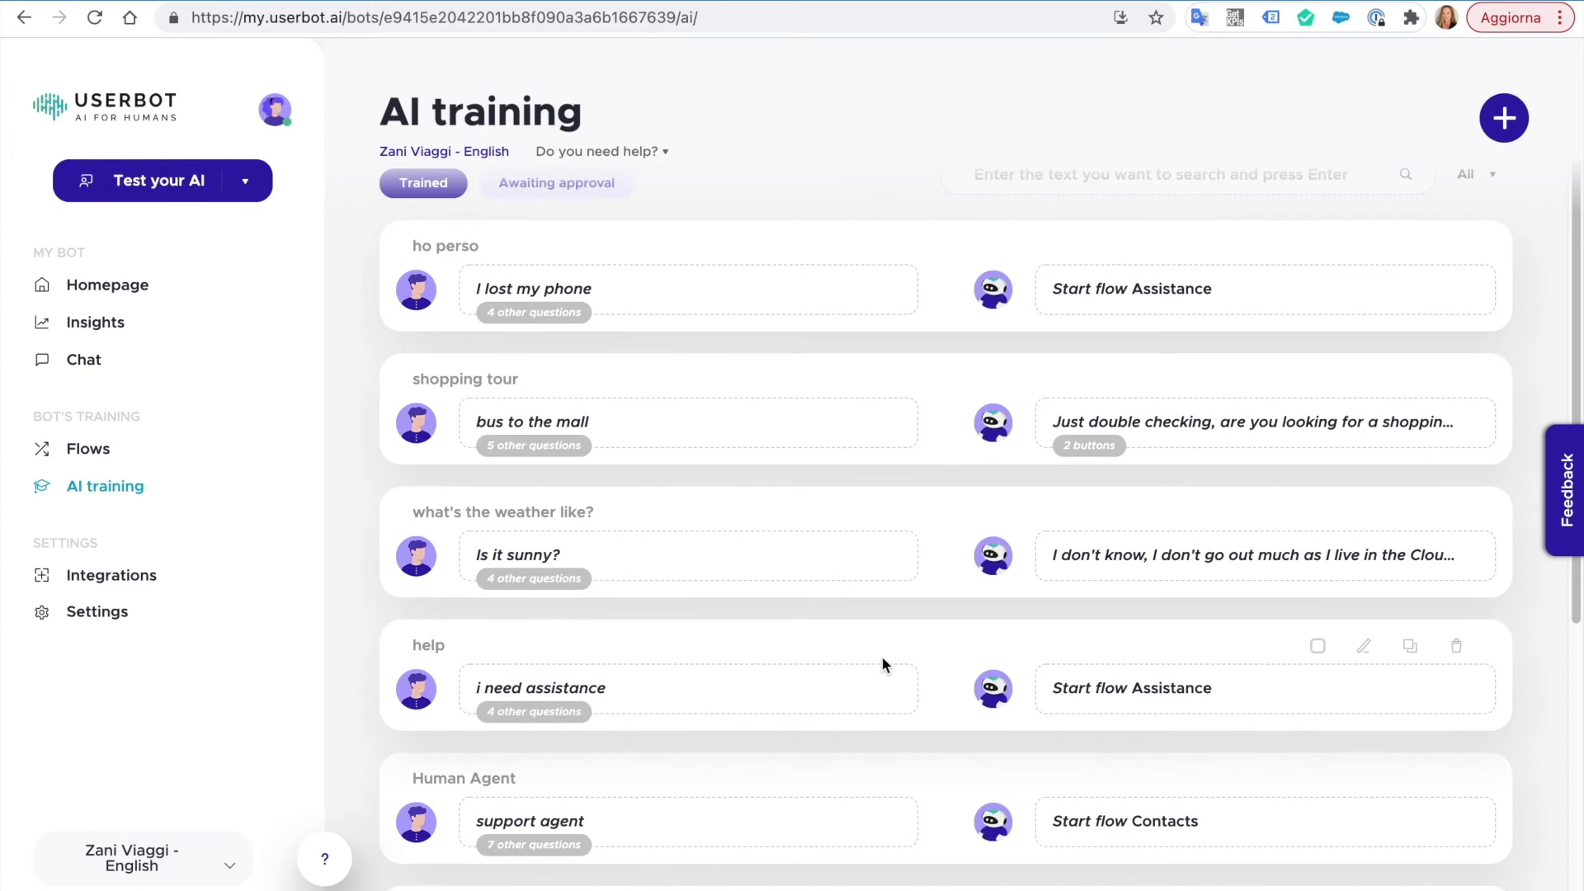
click(877, 688)
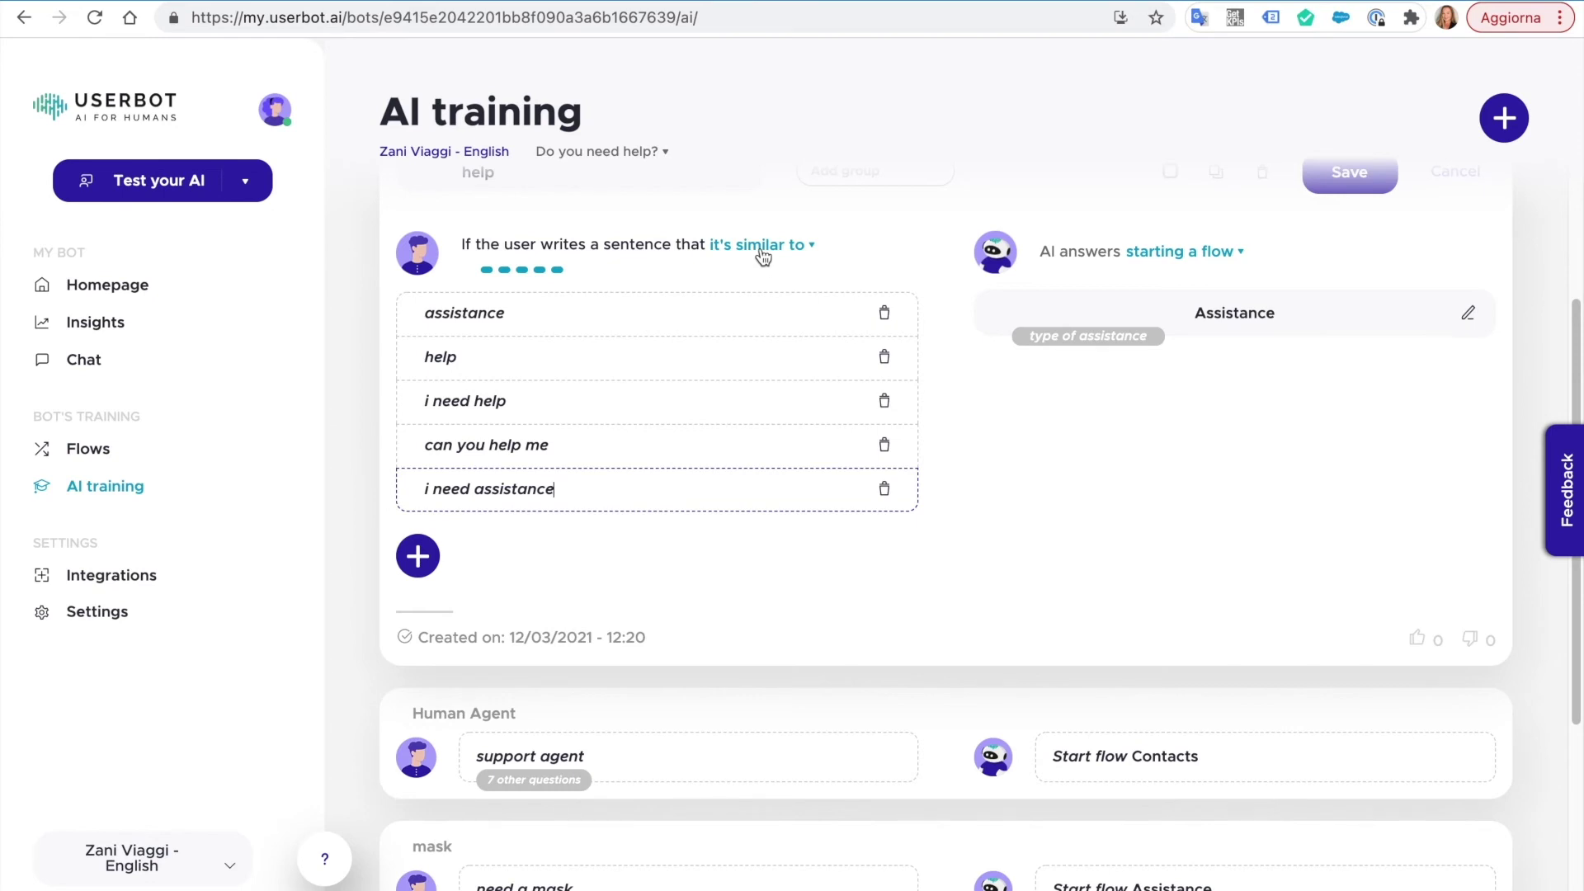
click(949, 249)
click(1175, 262)
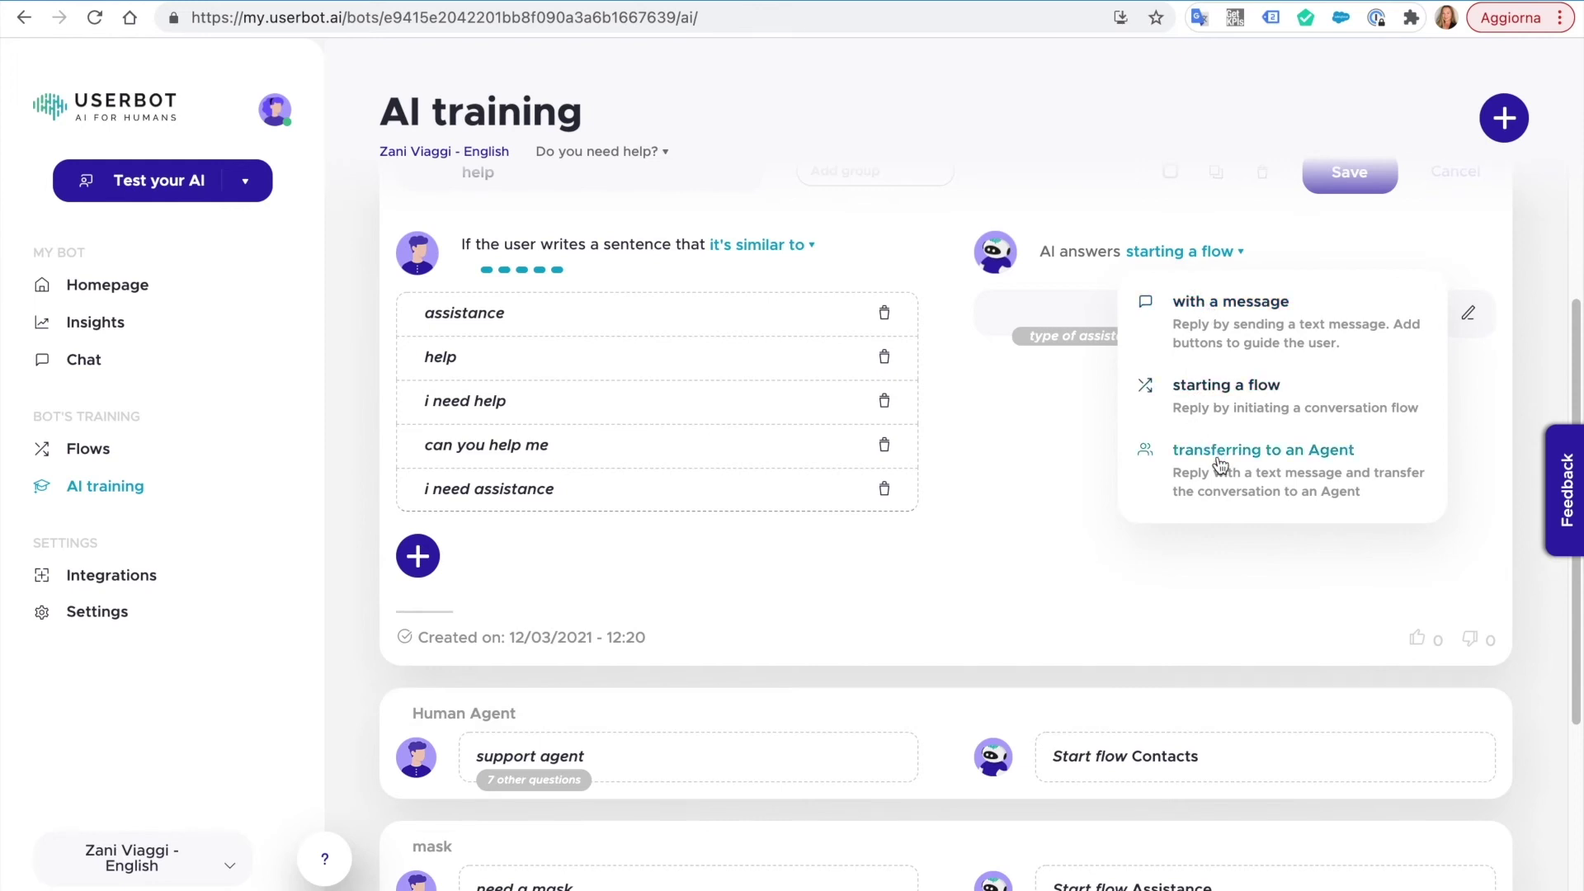
click(1069, 454)
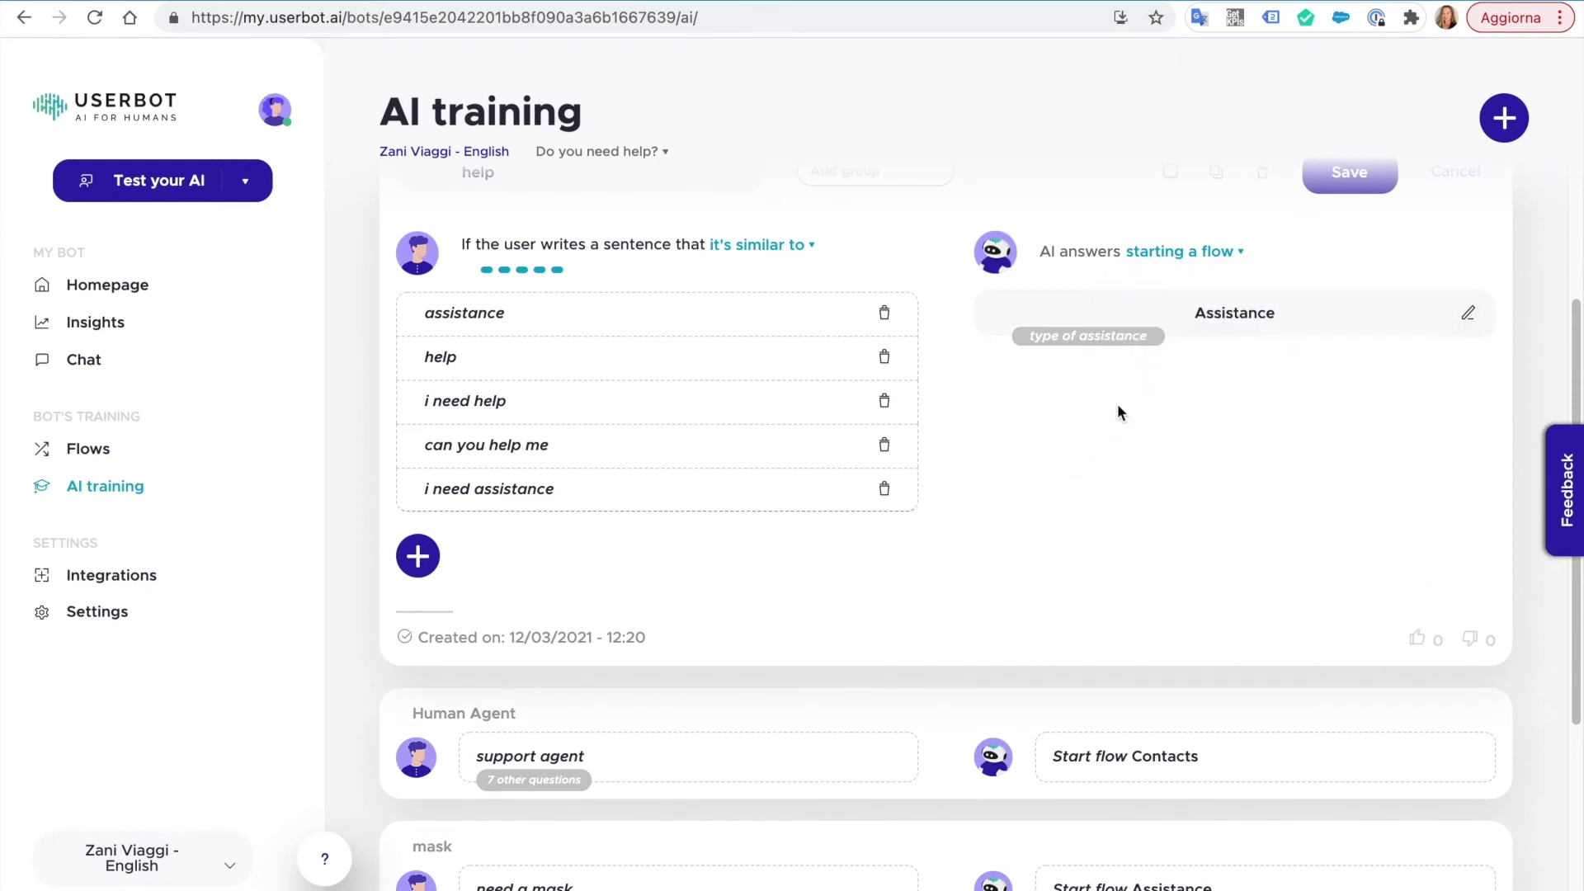
- View the flows selectable as the "help" interaction's answer, keeping the current selection
click(1210, 328)
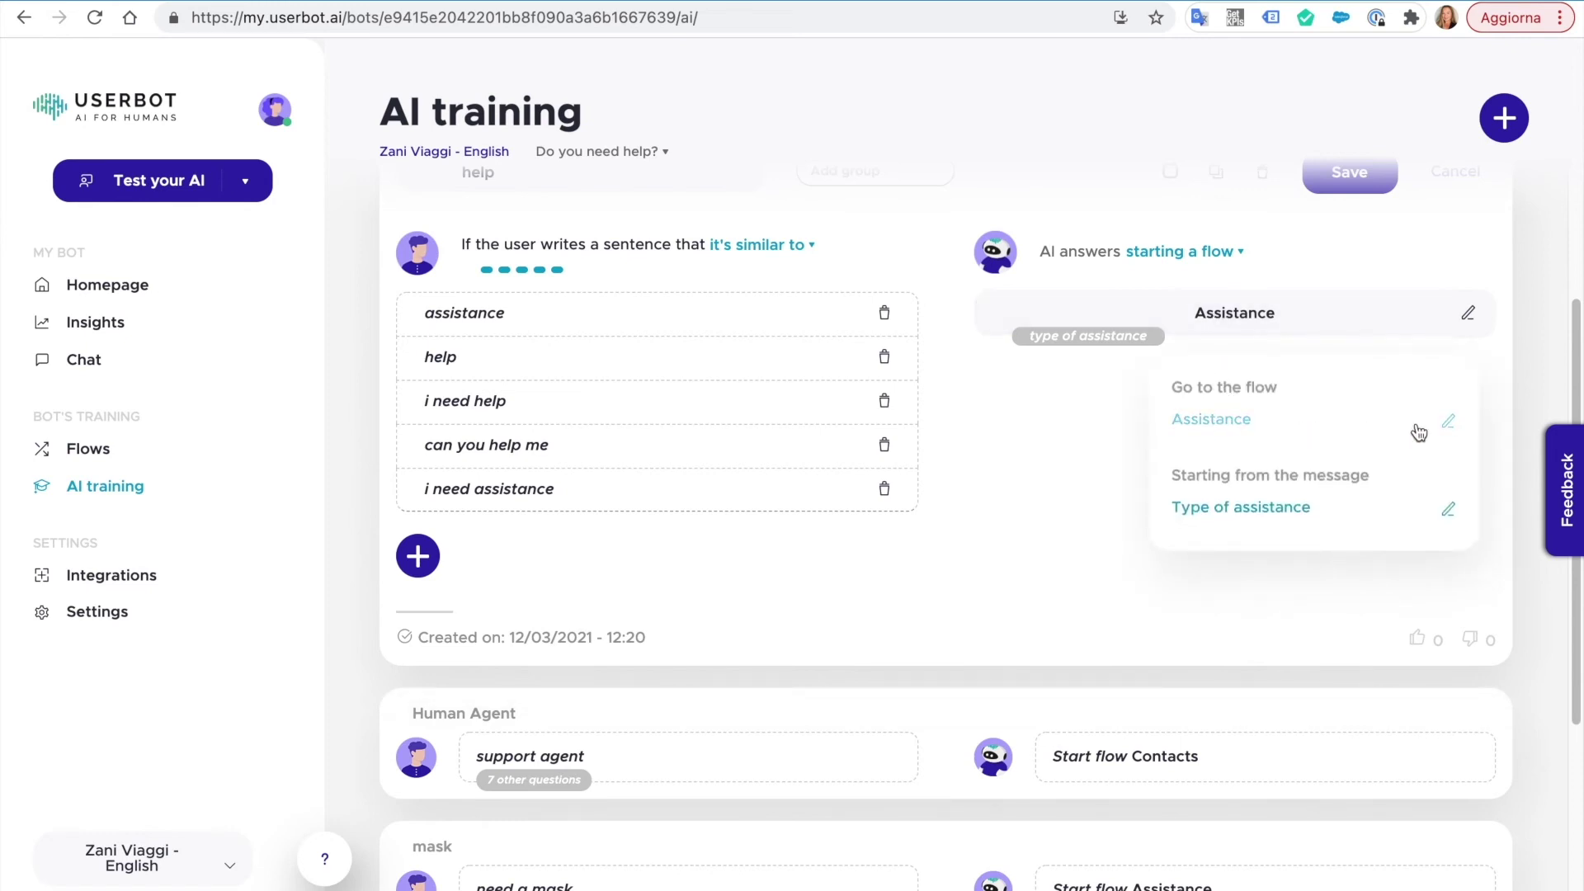
click(1448, 421)
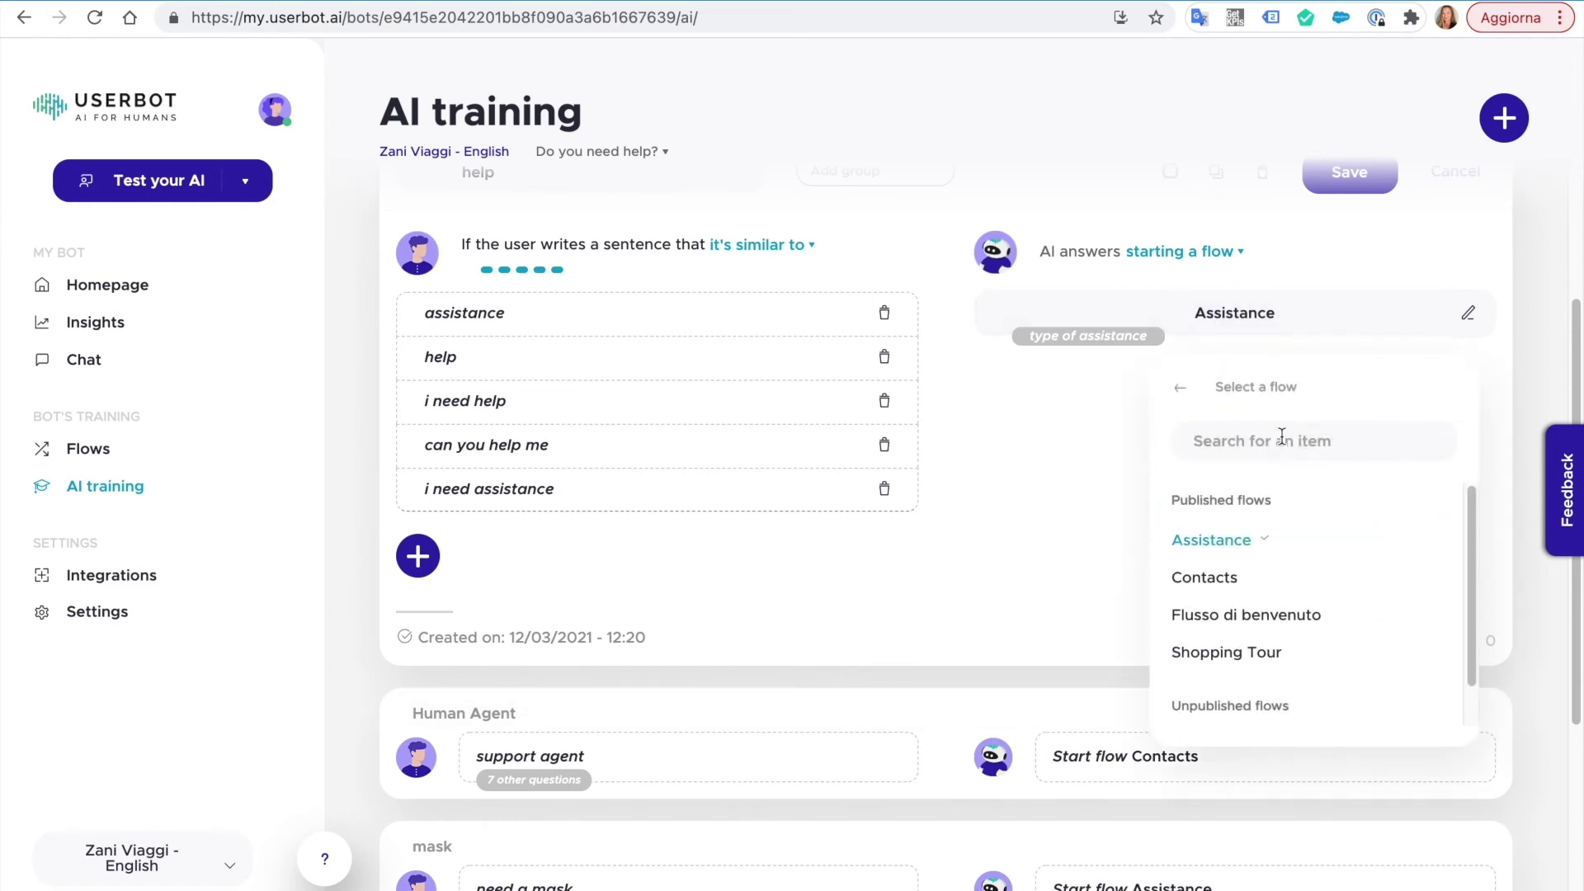
click(1185, 387)
click(1116, 399)
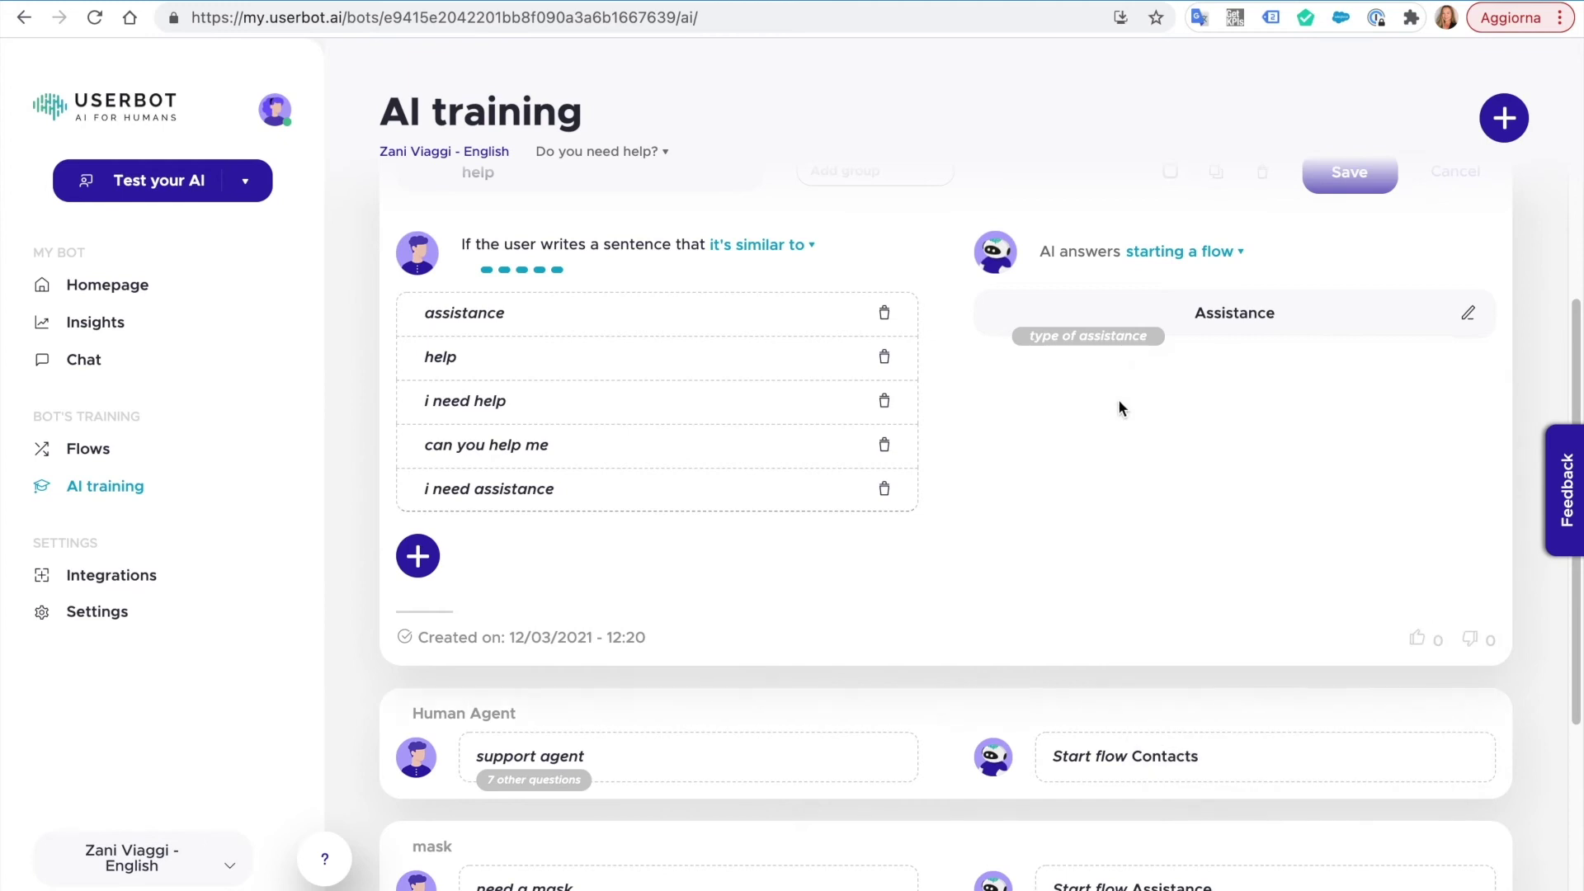
- Test the bot by sending "help", choosing Lost & Found, and continuing to the contact form
click(189, 198)
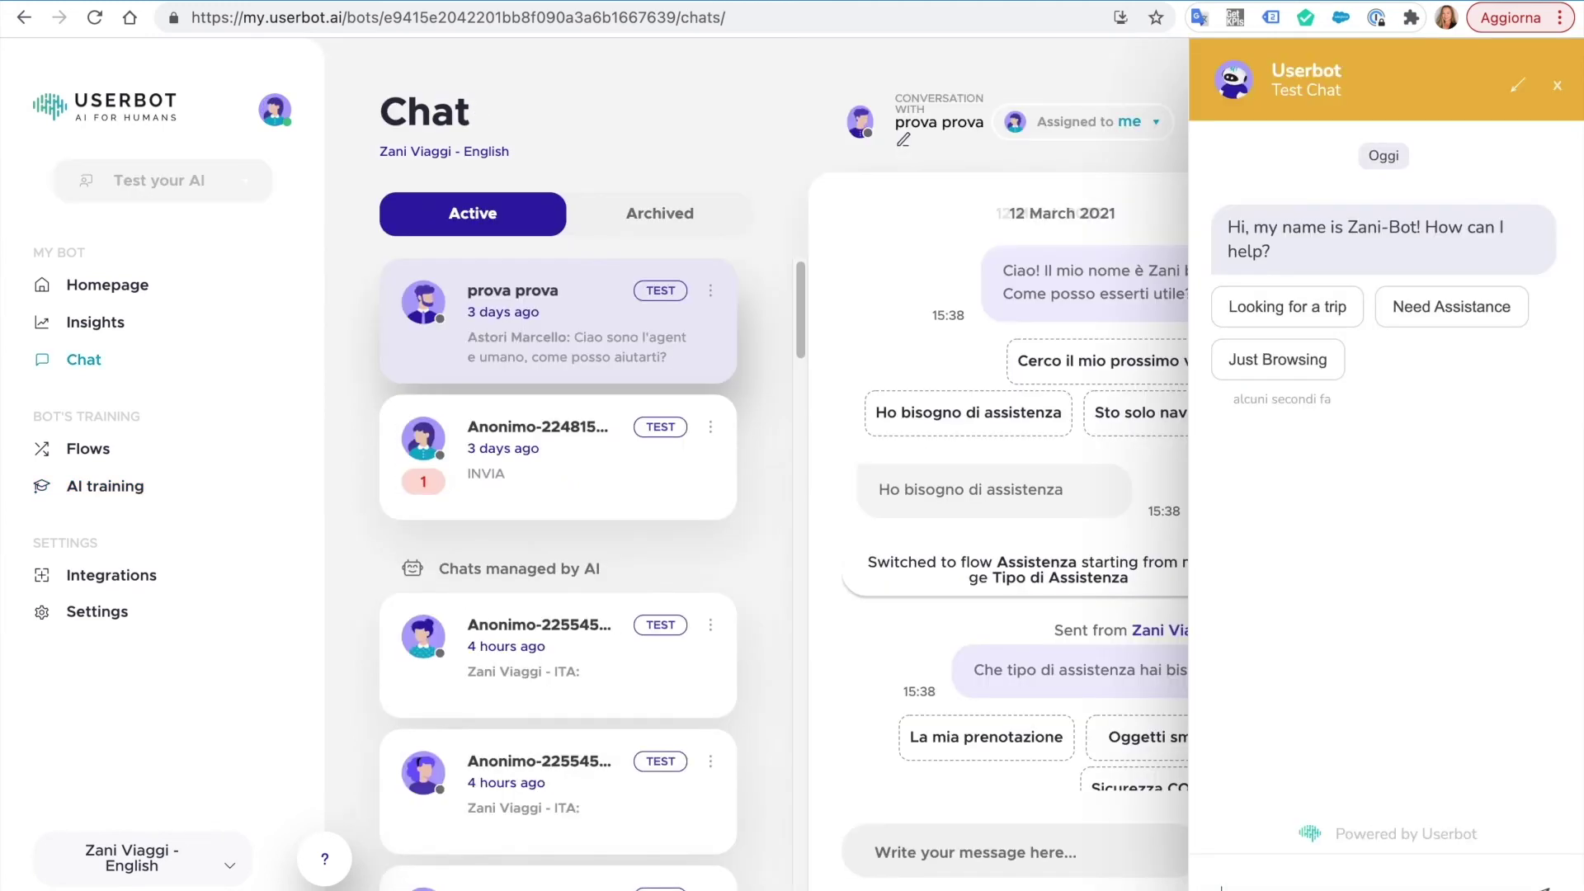
key(Return)
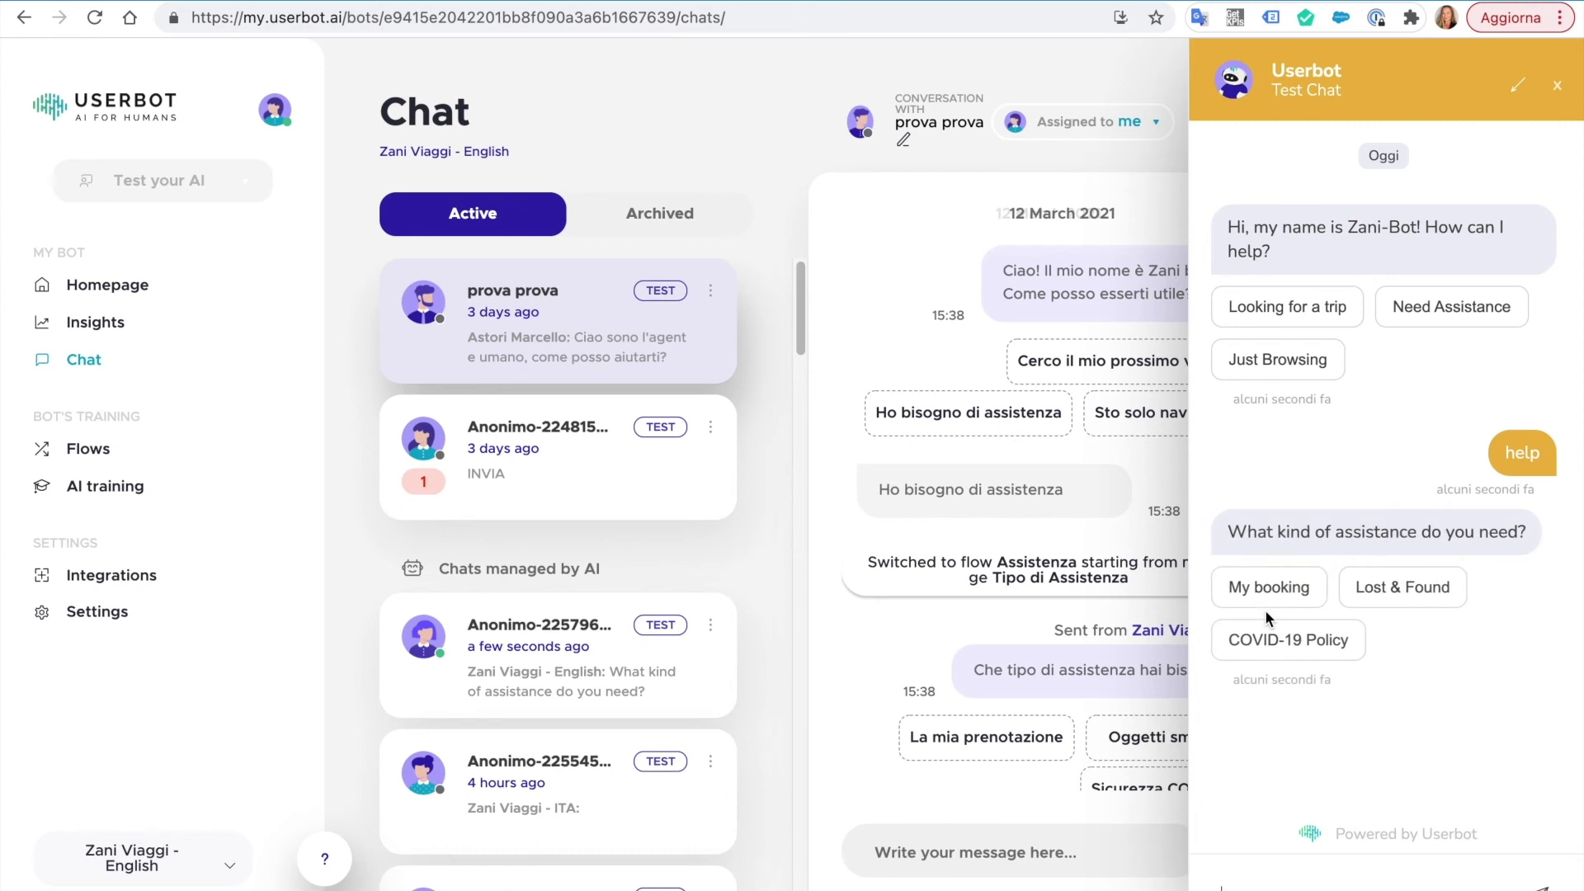
click(1370, 600)
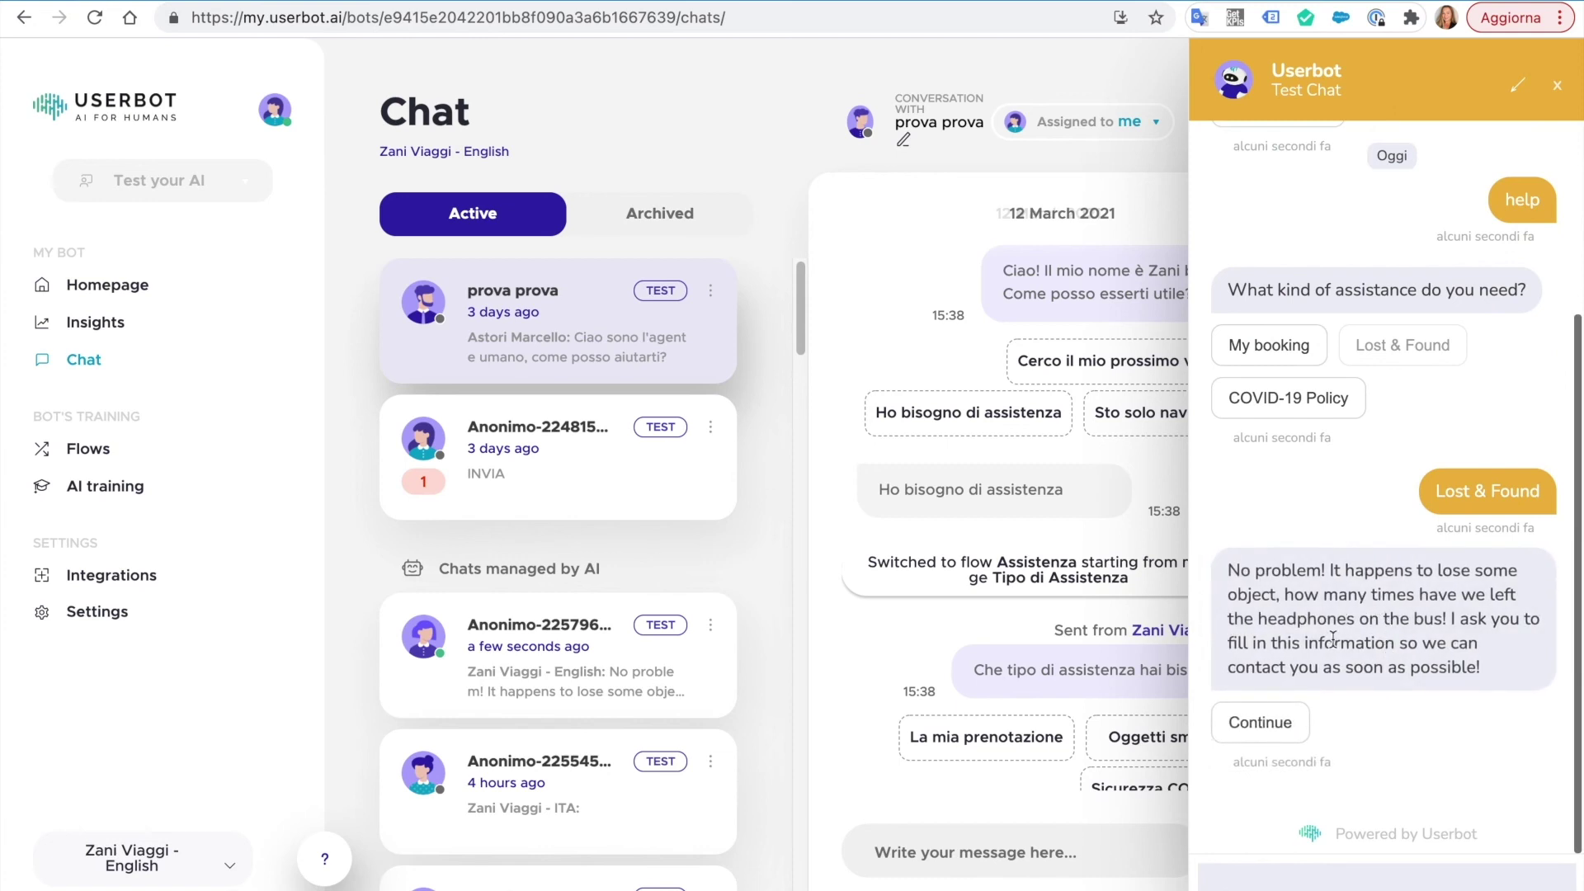
click(1291, 731)
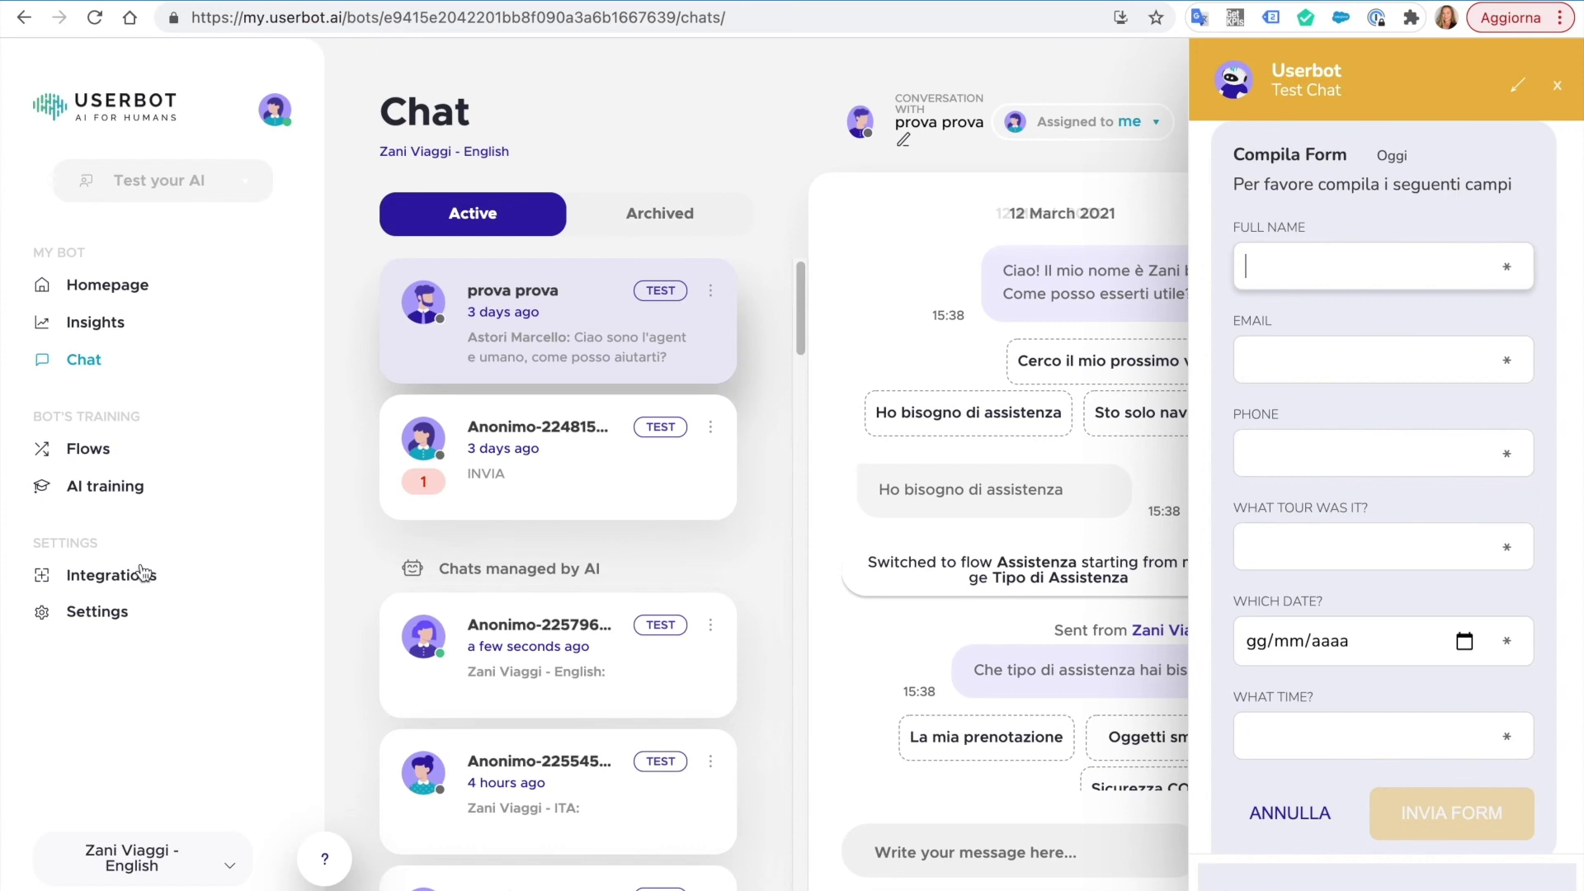
- Open the bot's integrations, view the Web Chat installation code, and close it
click(115, 577)
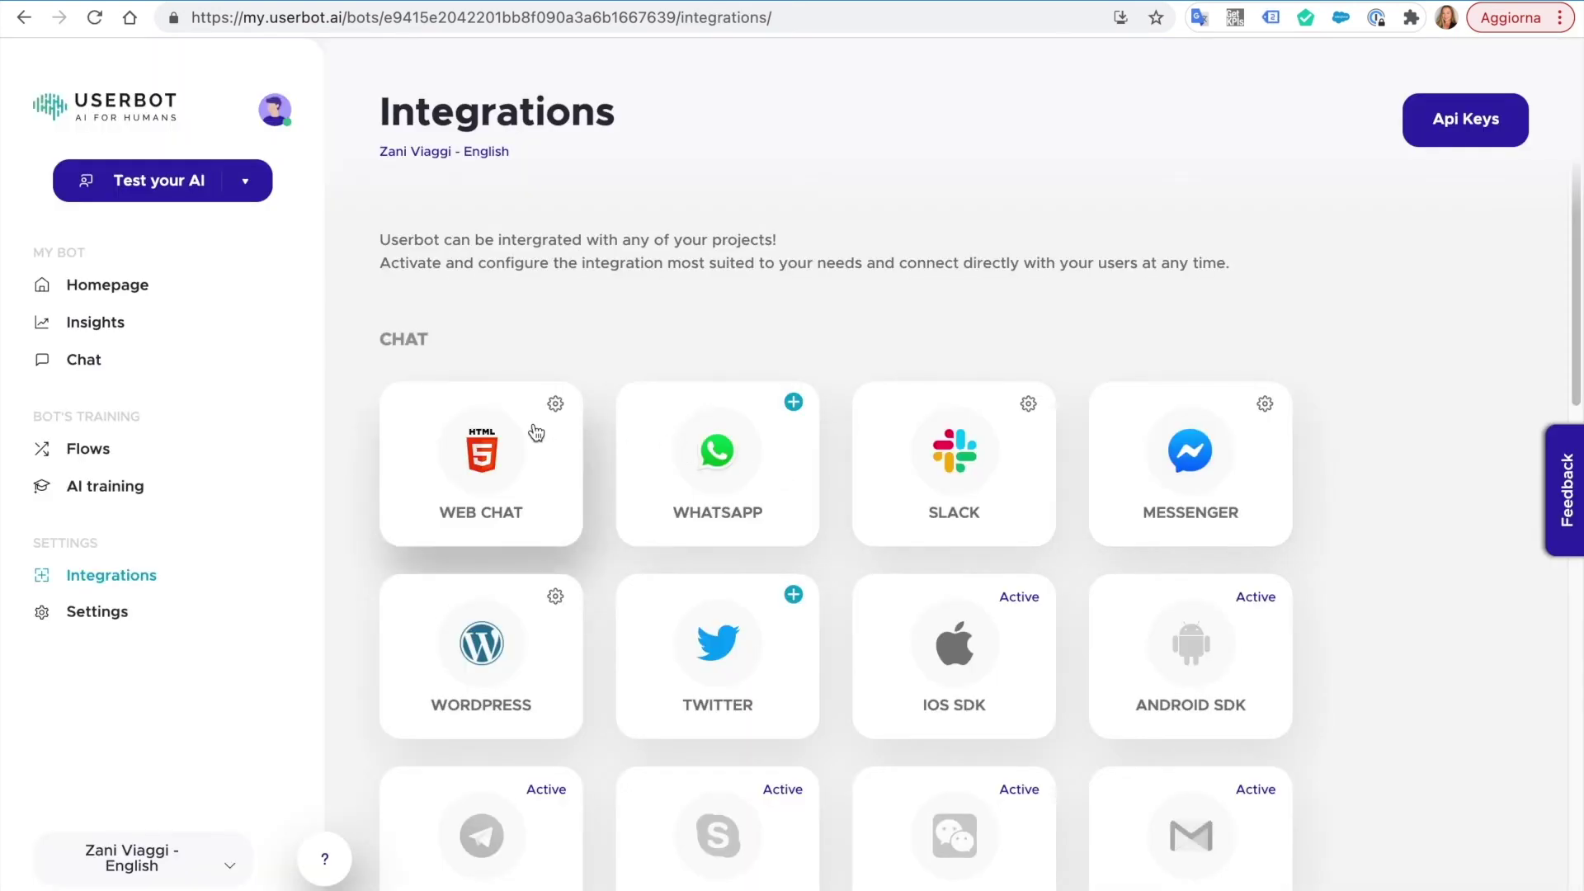
click(533, 425)
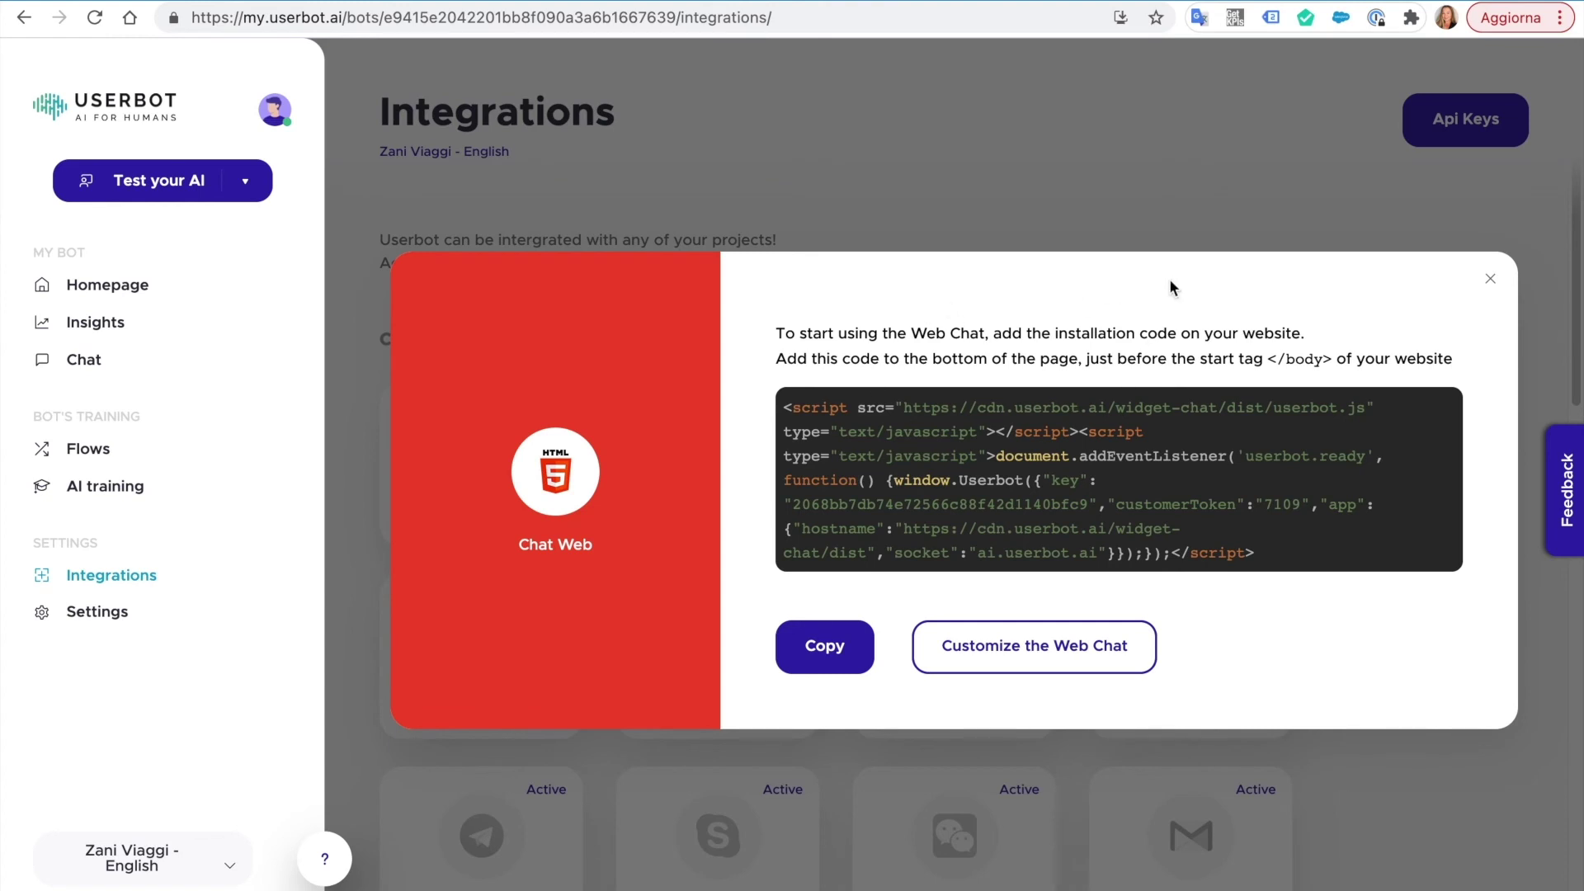
click(1491, 283)
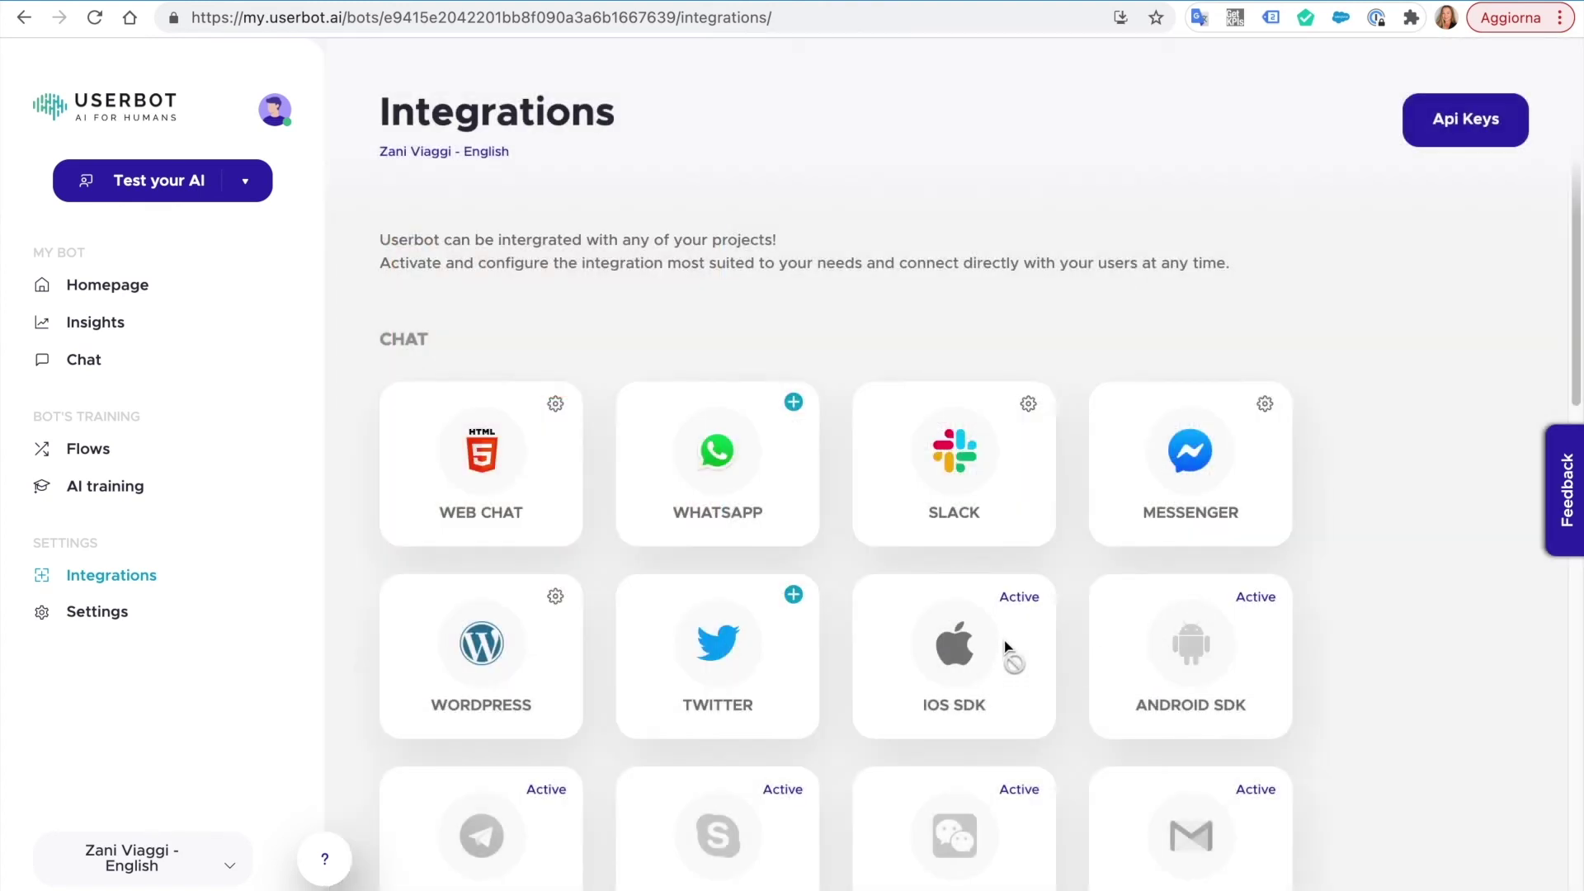
- View the activation request information for the iOS SDK integration, then check the Web Chat installation code and close it
click(1014, 605)
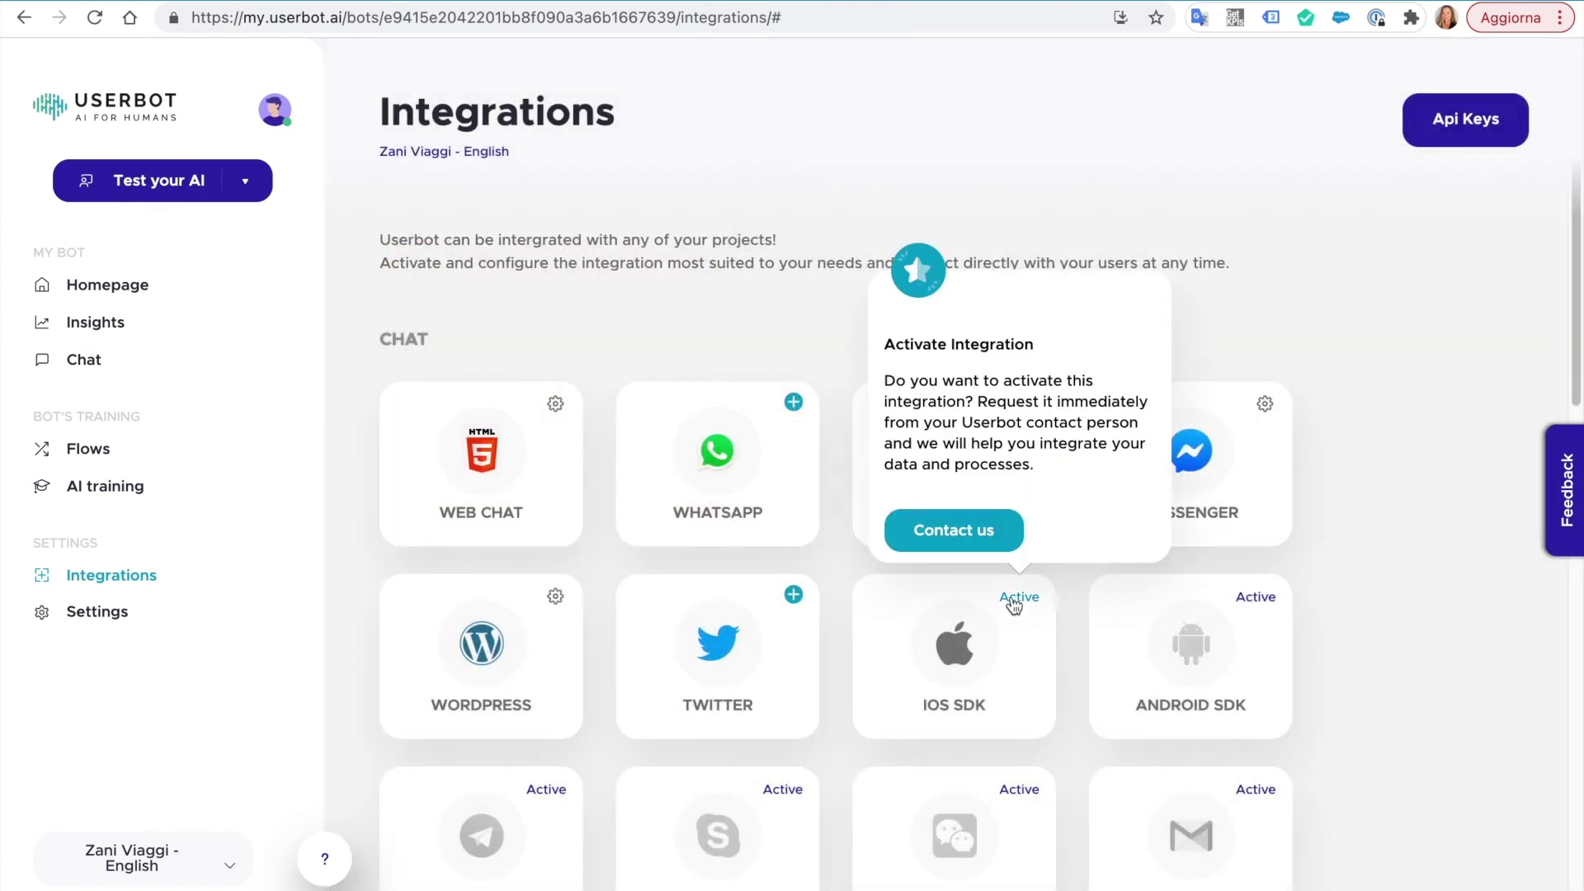
click(1219, 342)
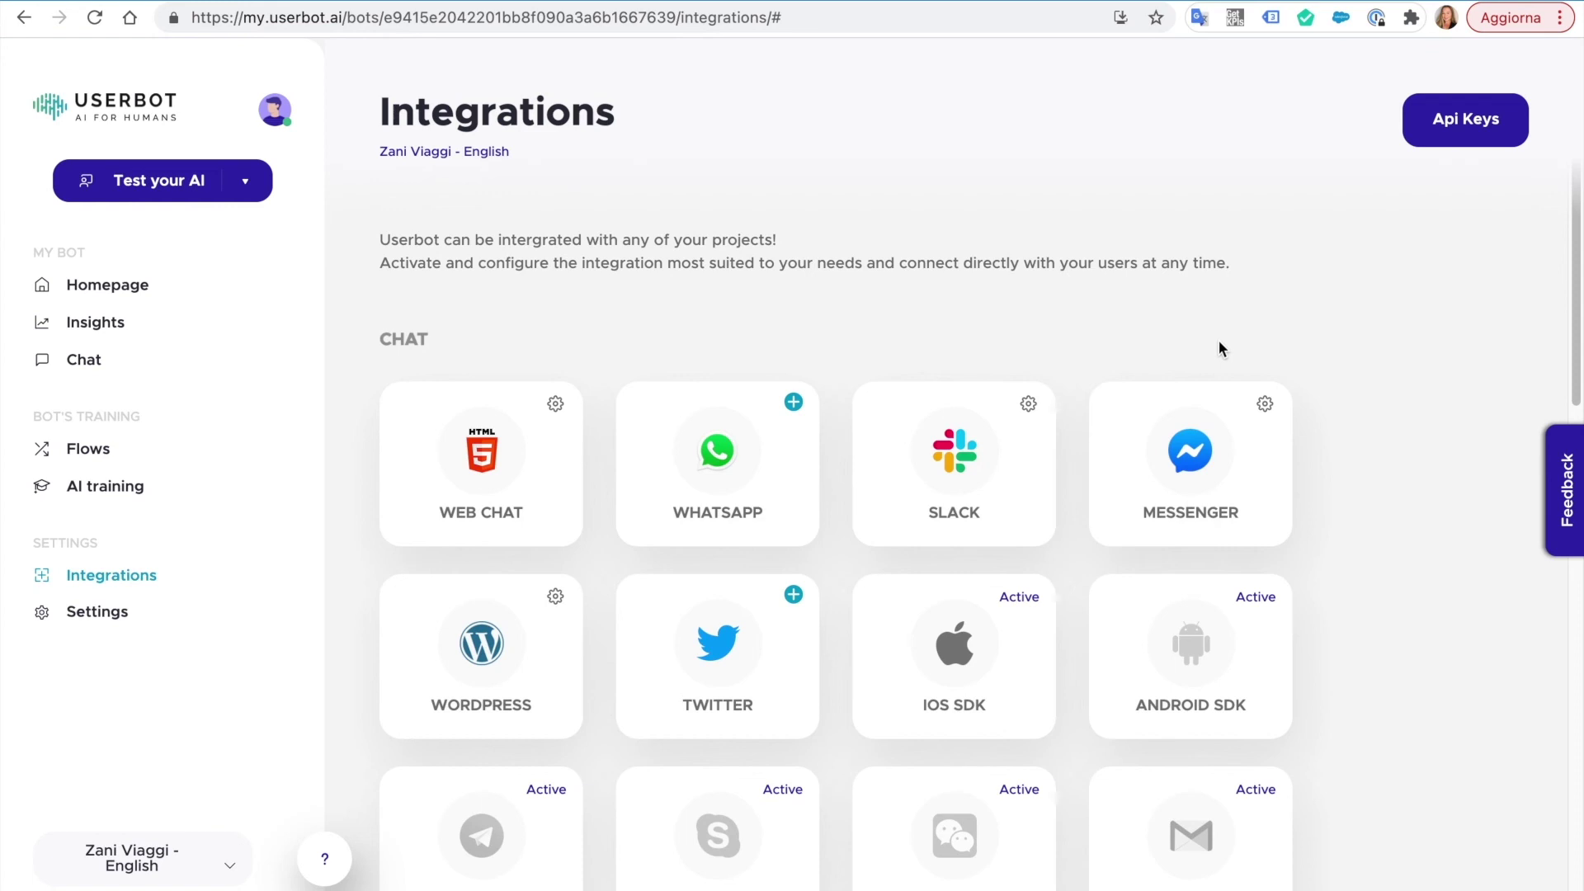
click(548, 444)
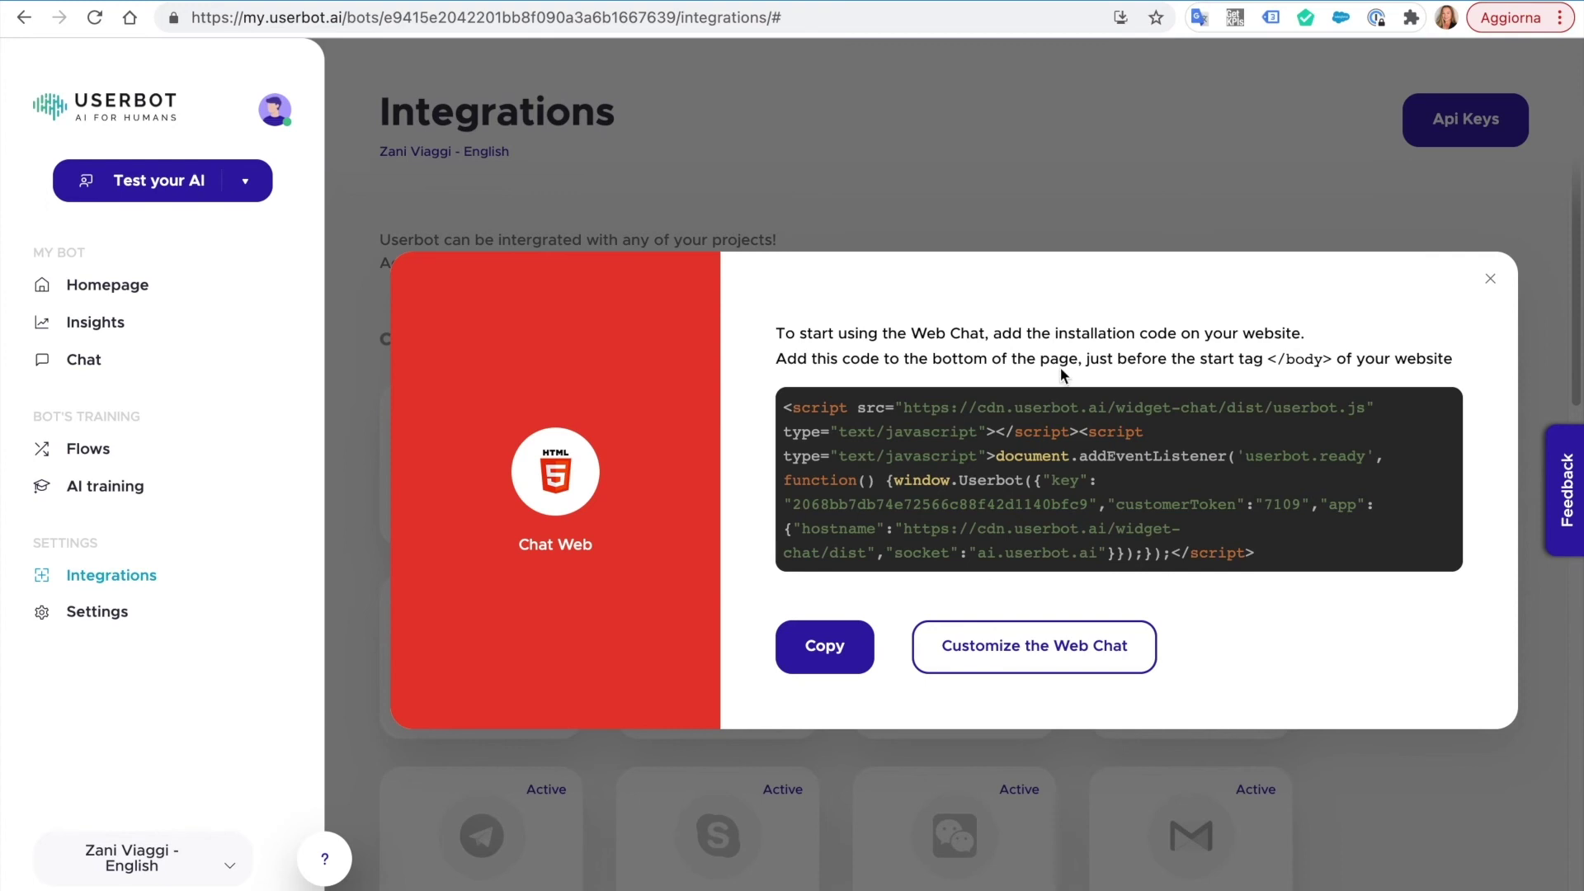
click(1489, 278)
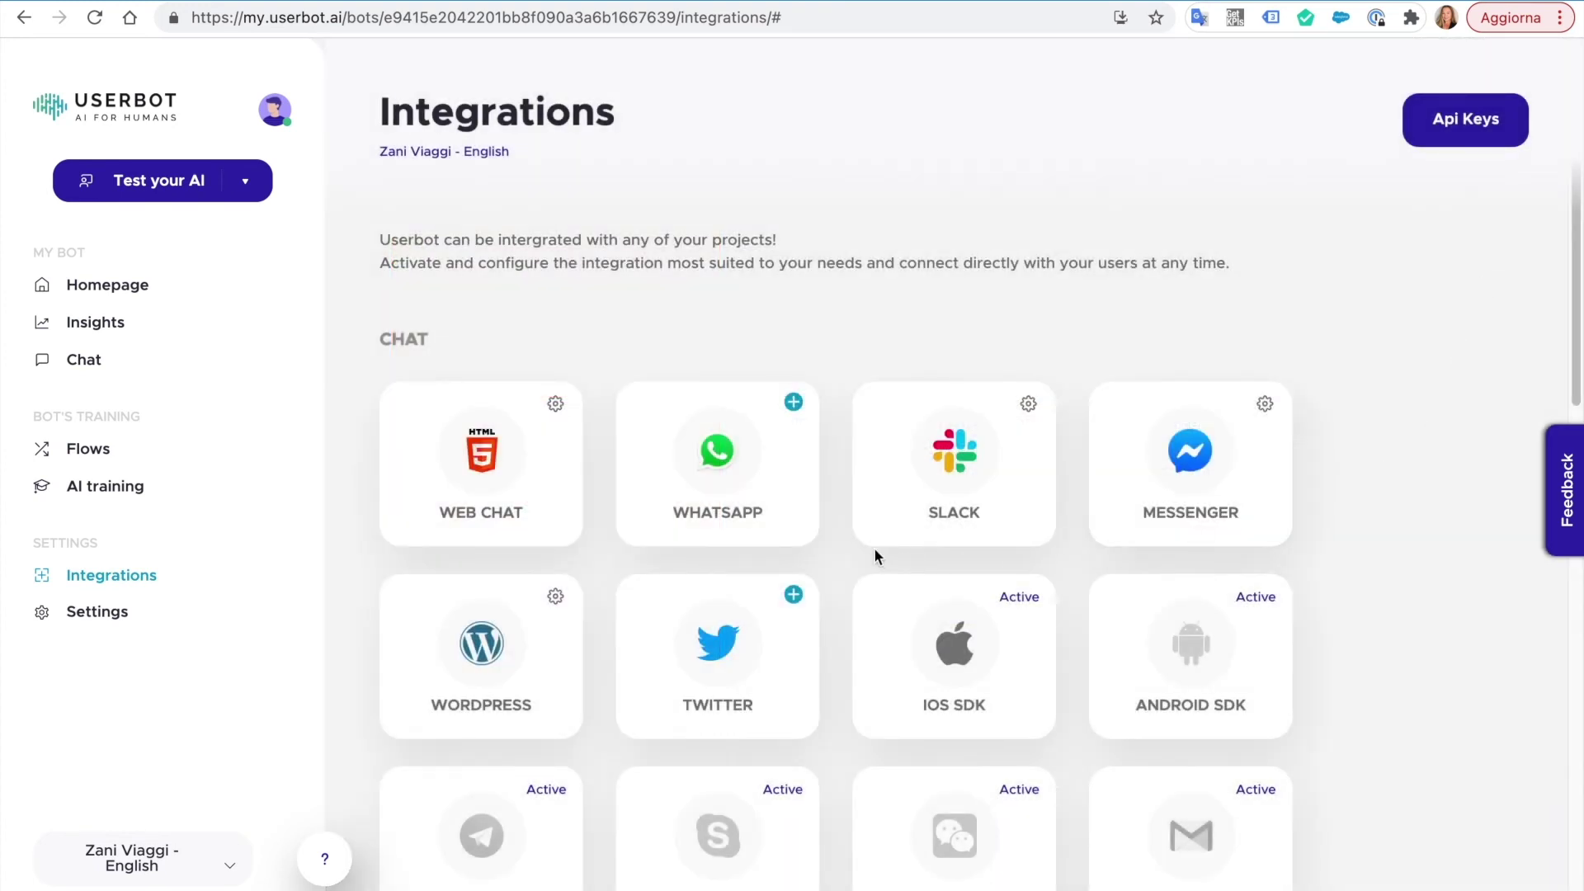
- View the Zapier connection details among the automation integrations and close them
scroll(877, 555, down, 6)
click(458, 608)
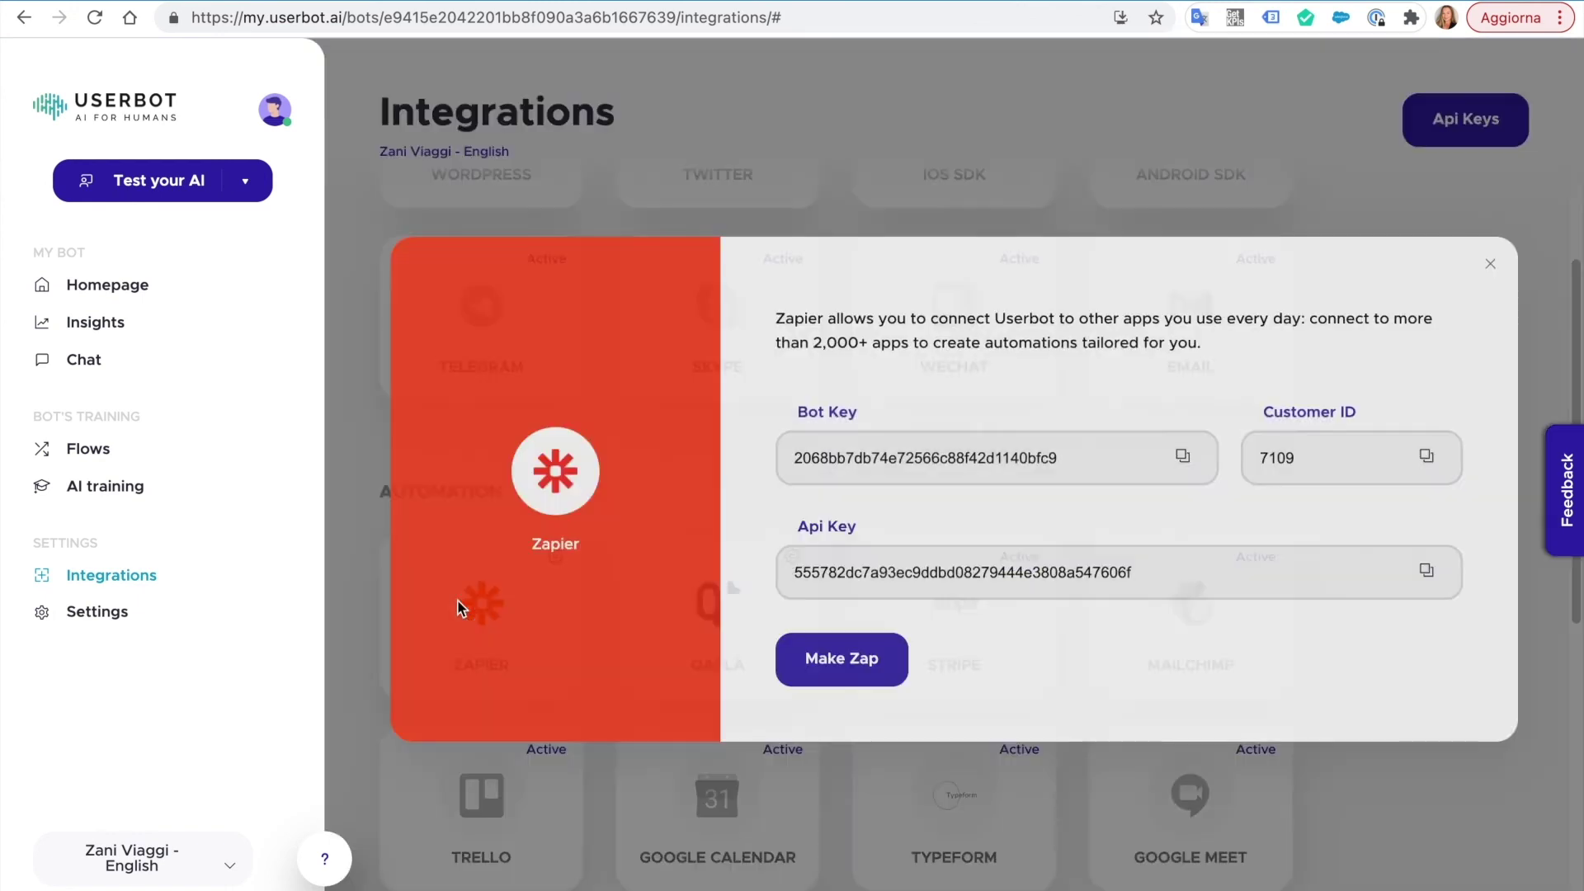
click(1490, 266)
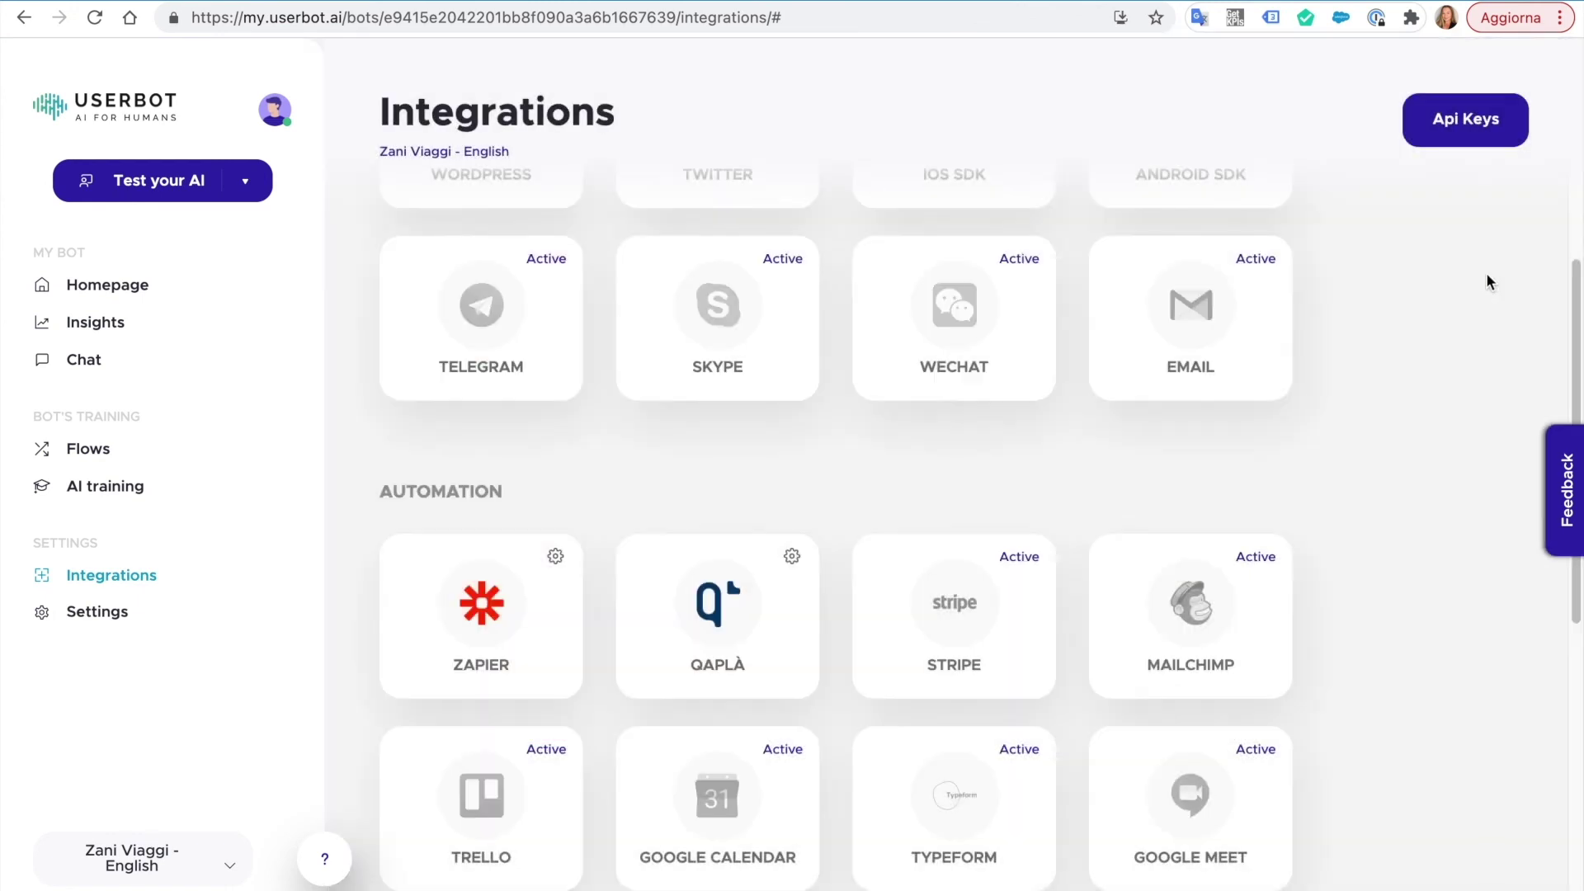
- Open the bot's settings and review the welcome message start options, exception handling and personalized AI messages, keeping the current choices
click(99, 613)
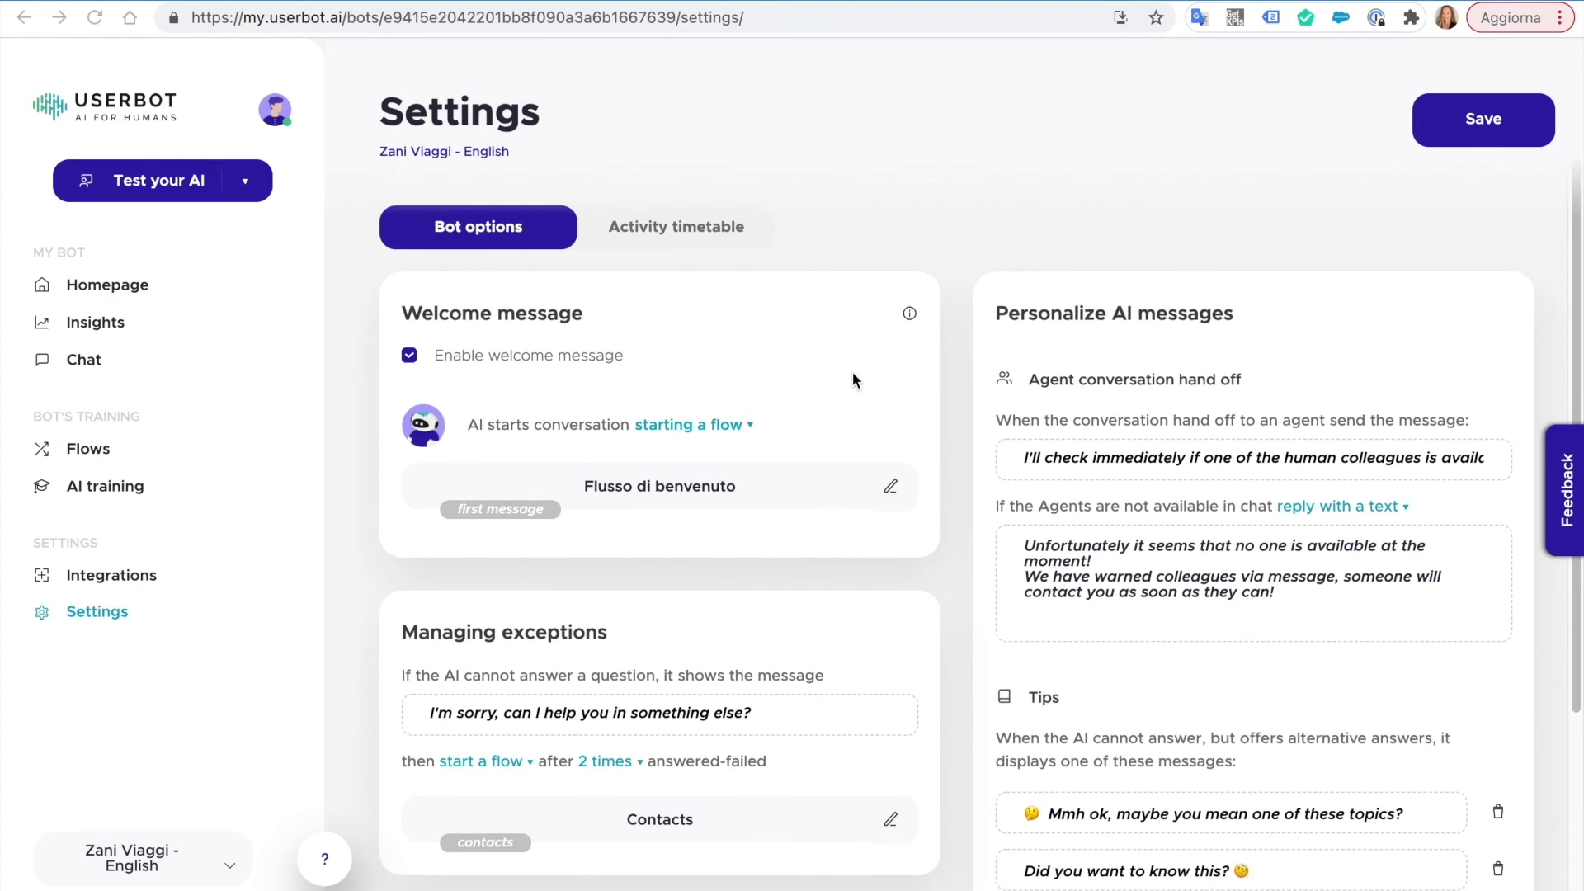
scroll(850, 384, down, 1)
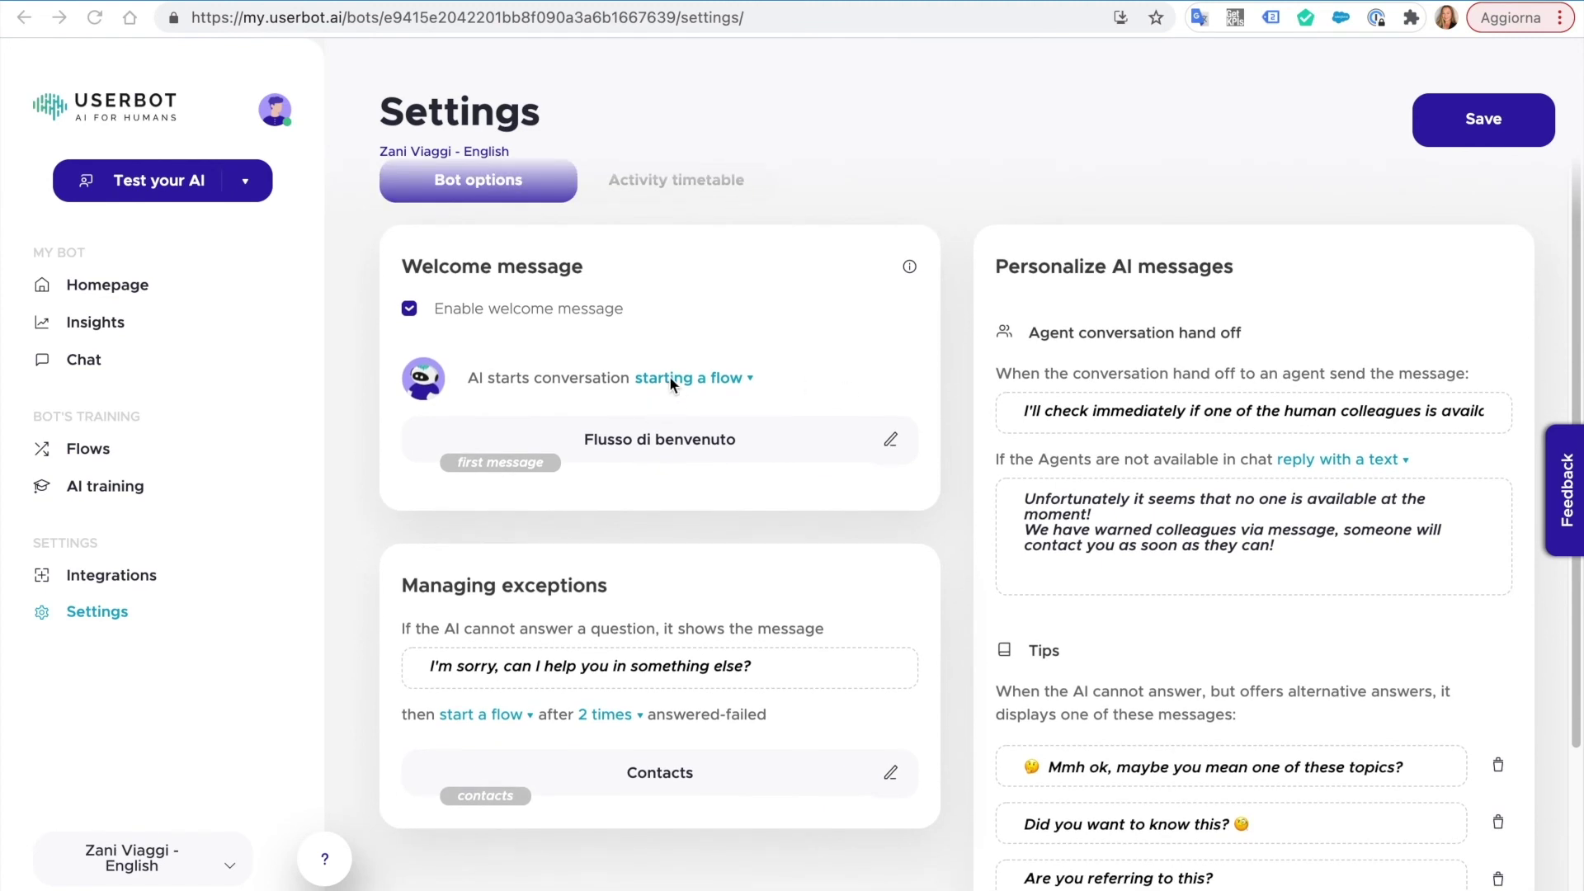
click(680, 376)
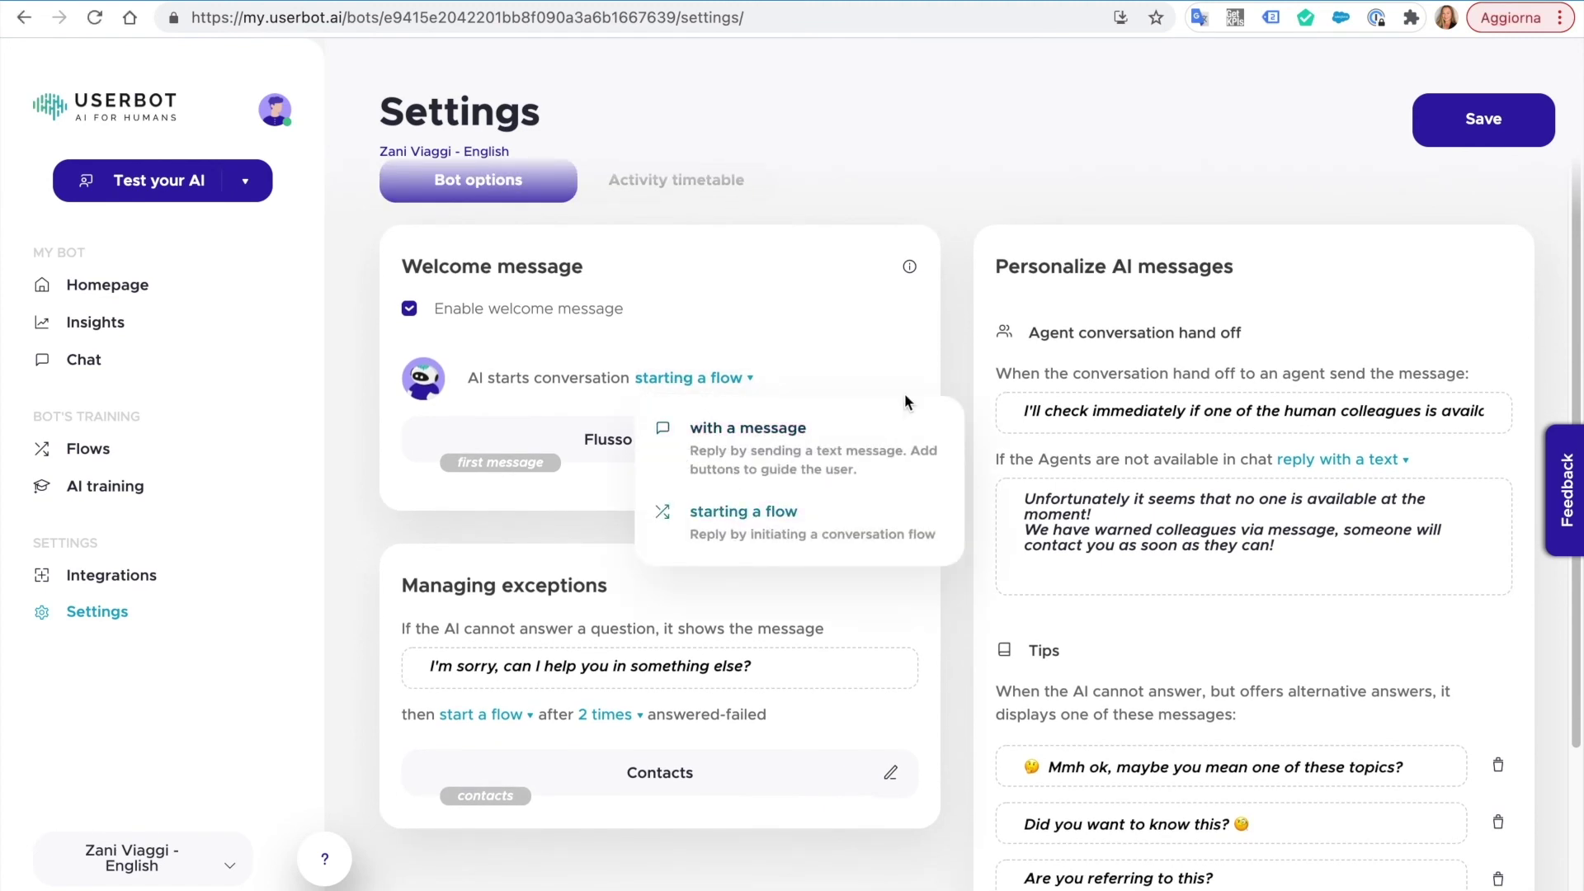
click(934, 359)
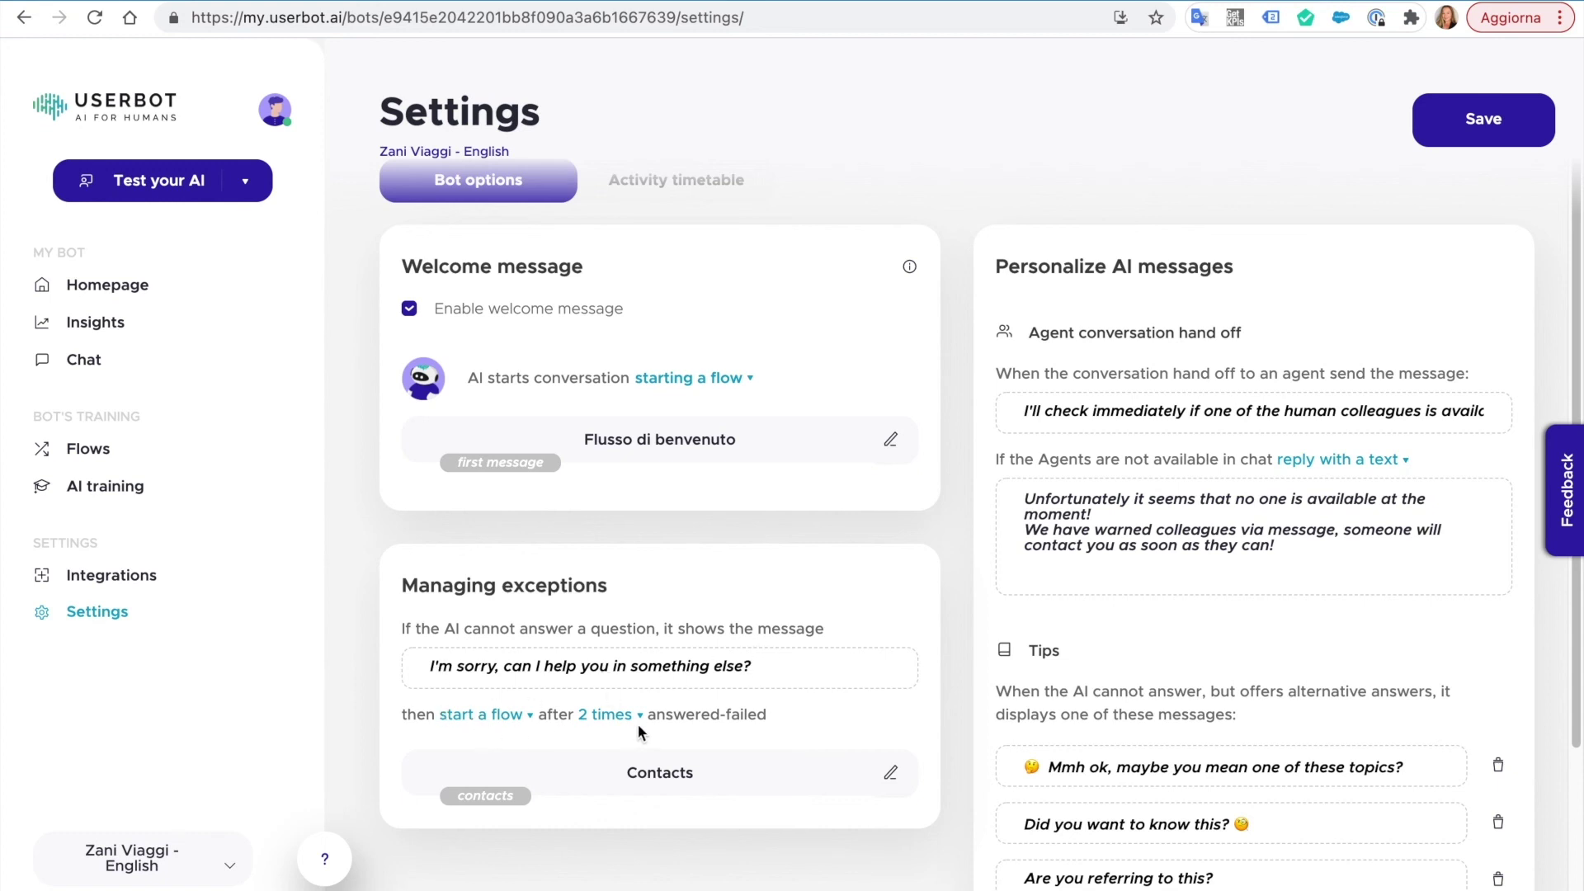
scroll(1130, 412, down, 1)
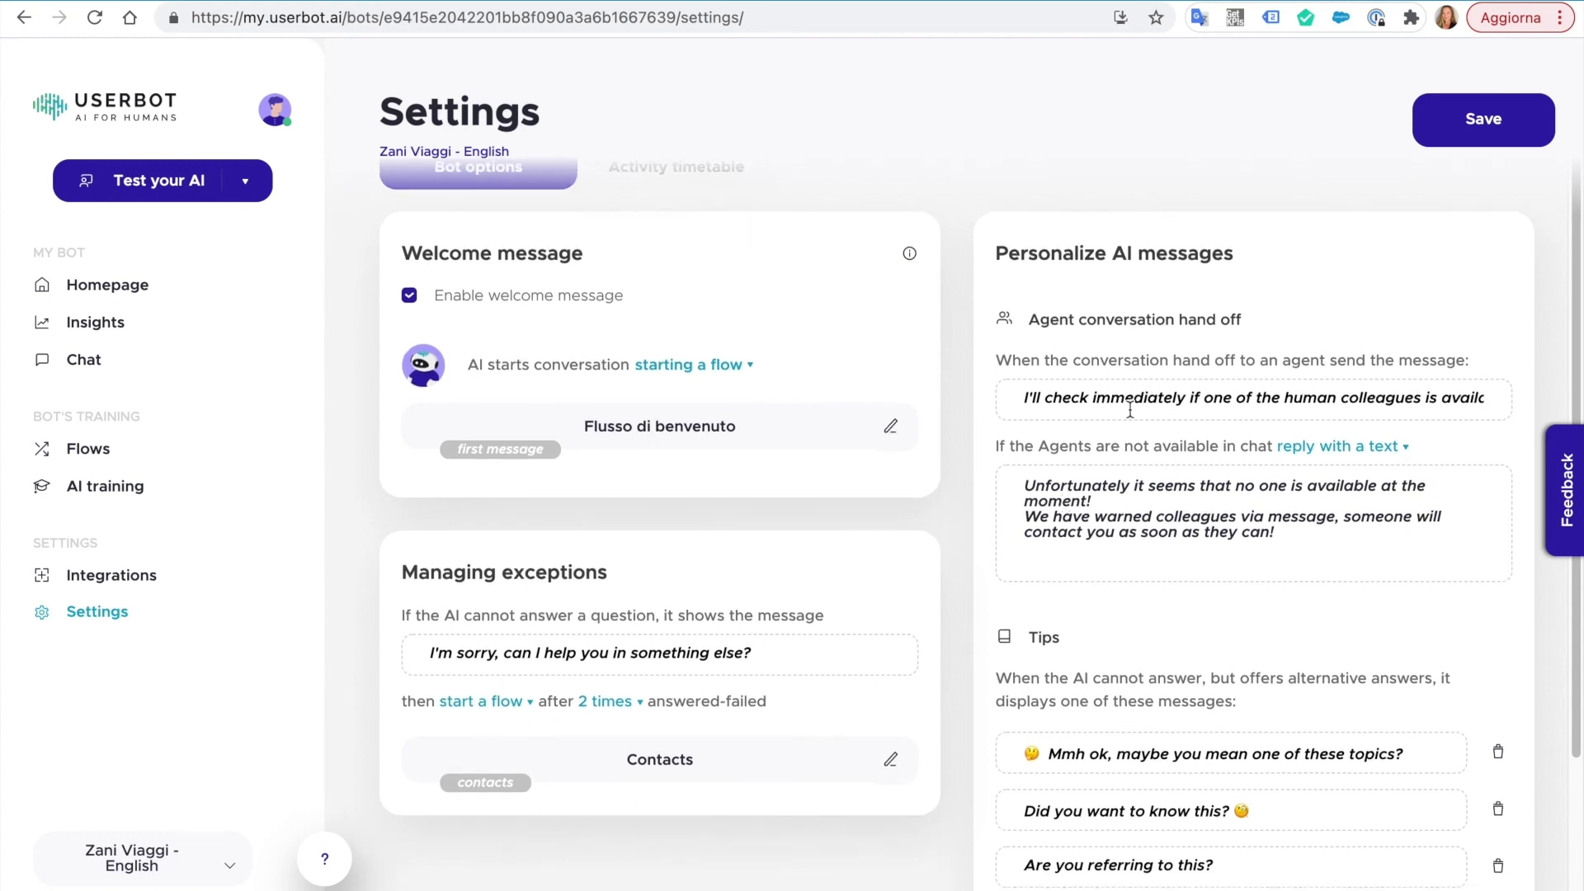
scroll(934, 416, up, 2)
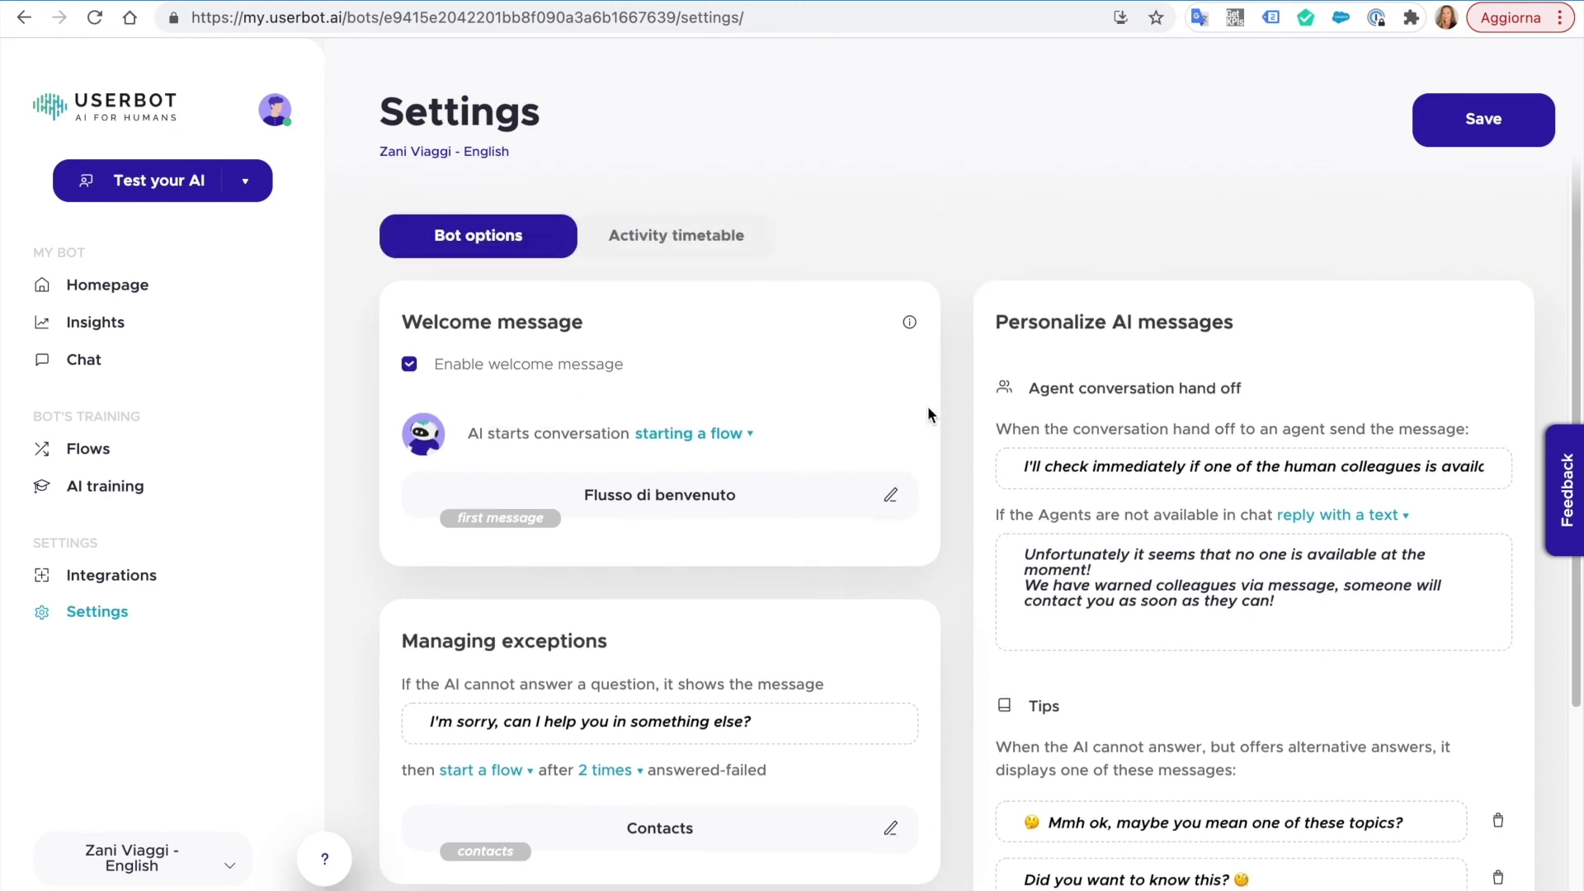
- Open the activity timetable settings and review the out-of-hours options, the absence message and the weekly schedule
click(690, 249)
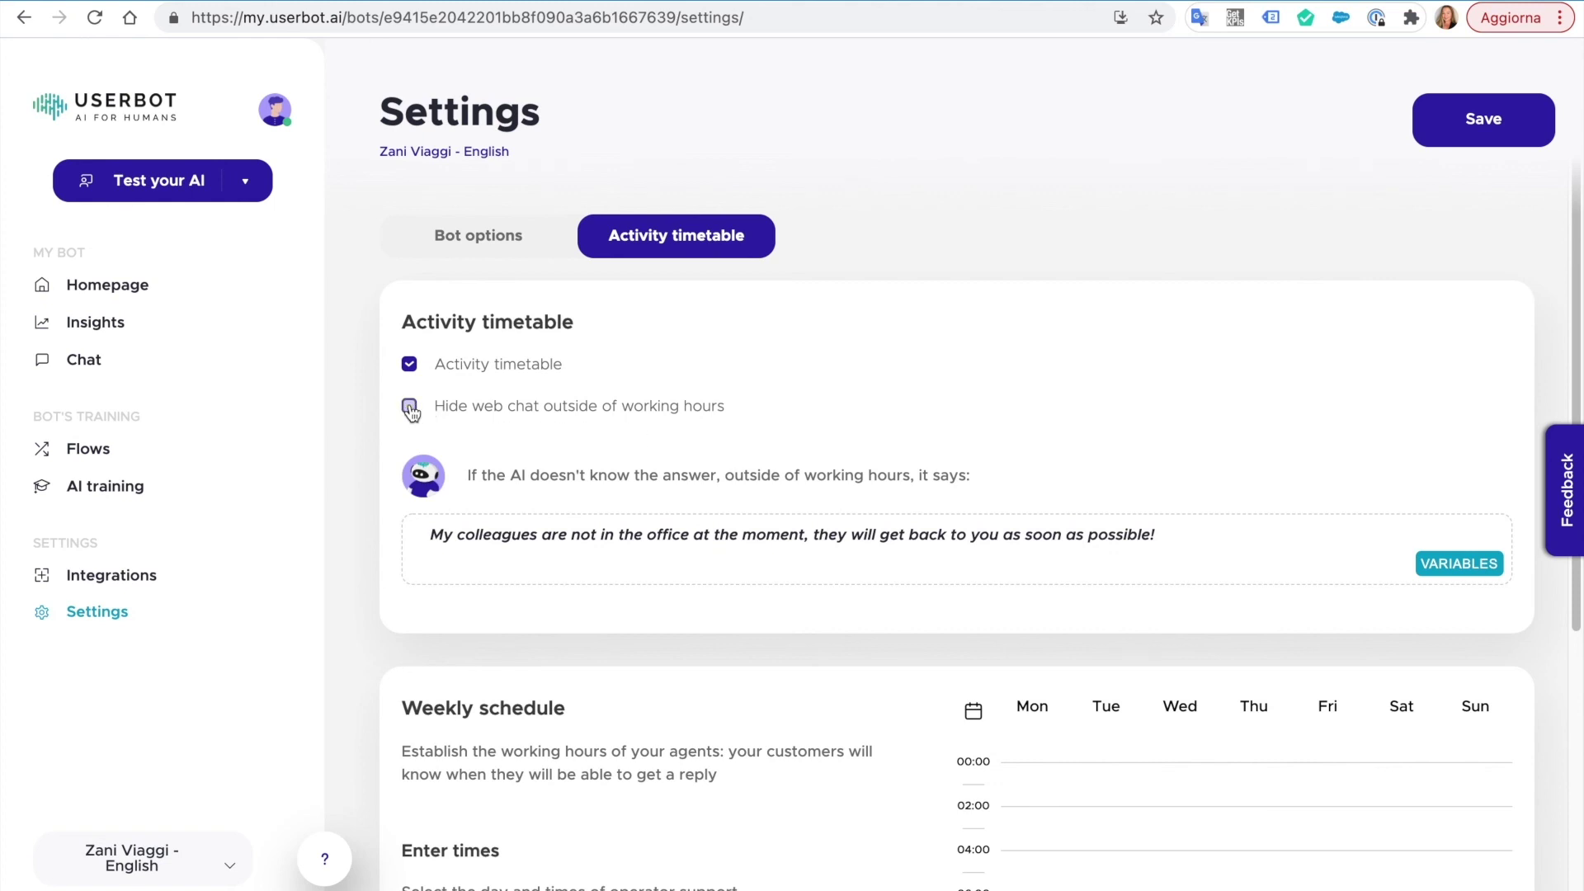
scroll(725, 407, down, 1)
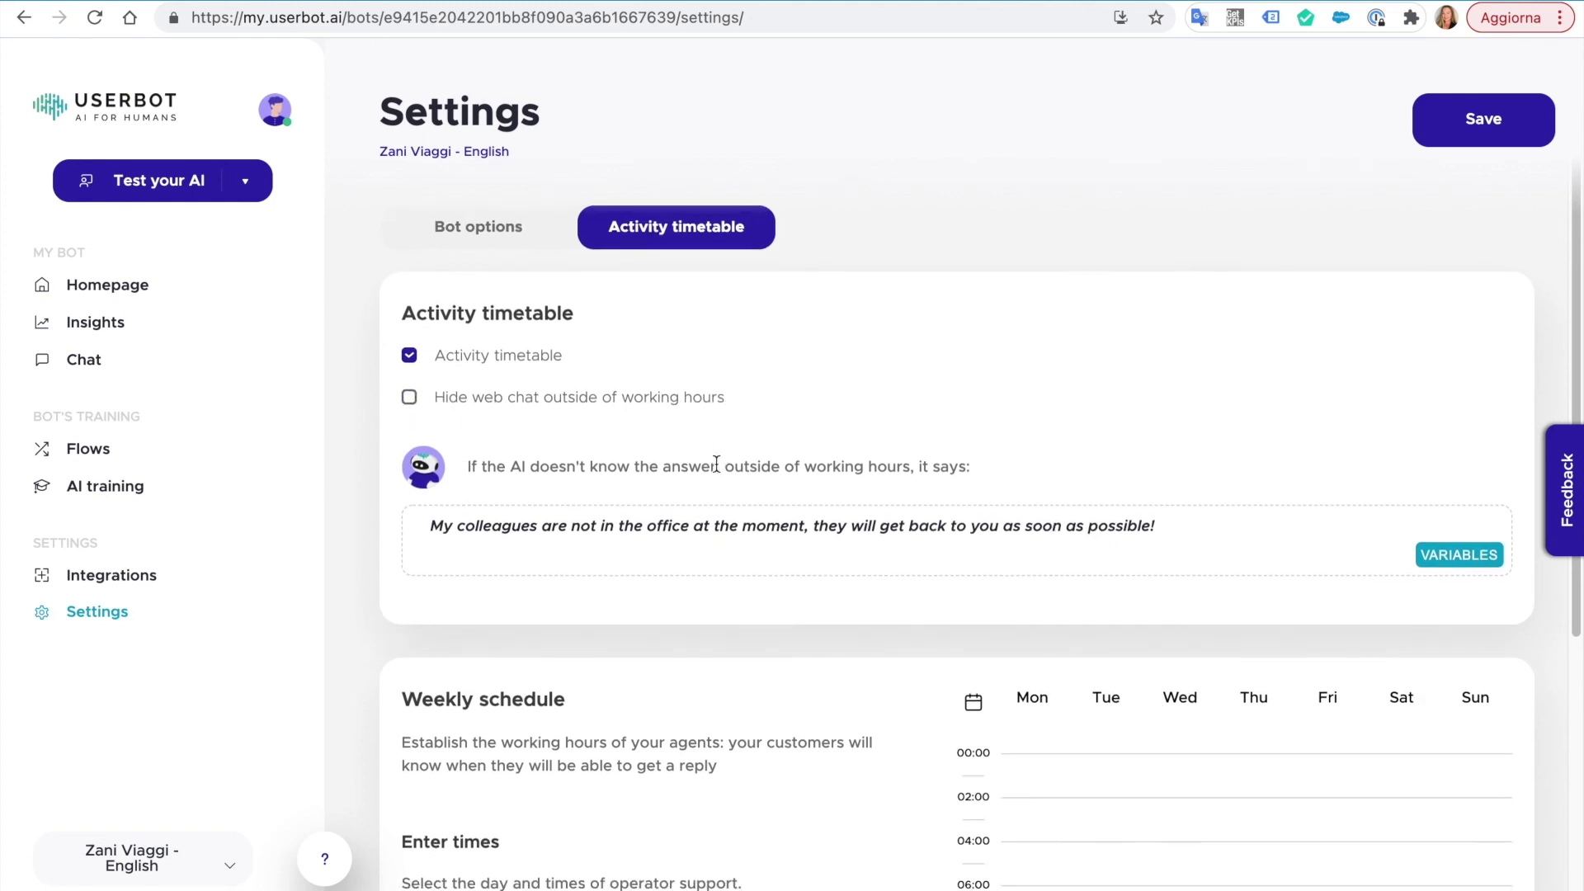
scroll(719, 459, down, 3)
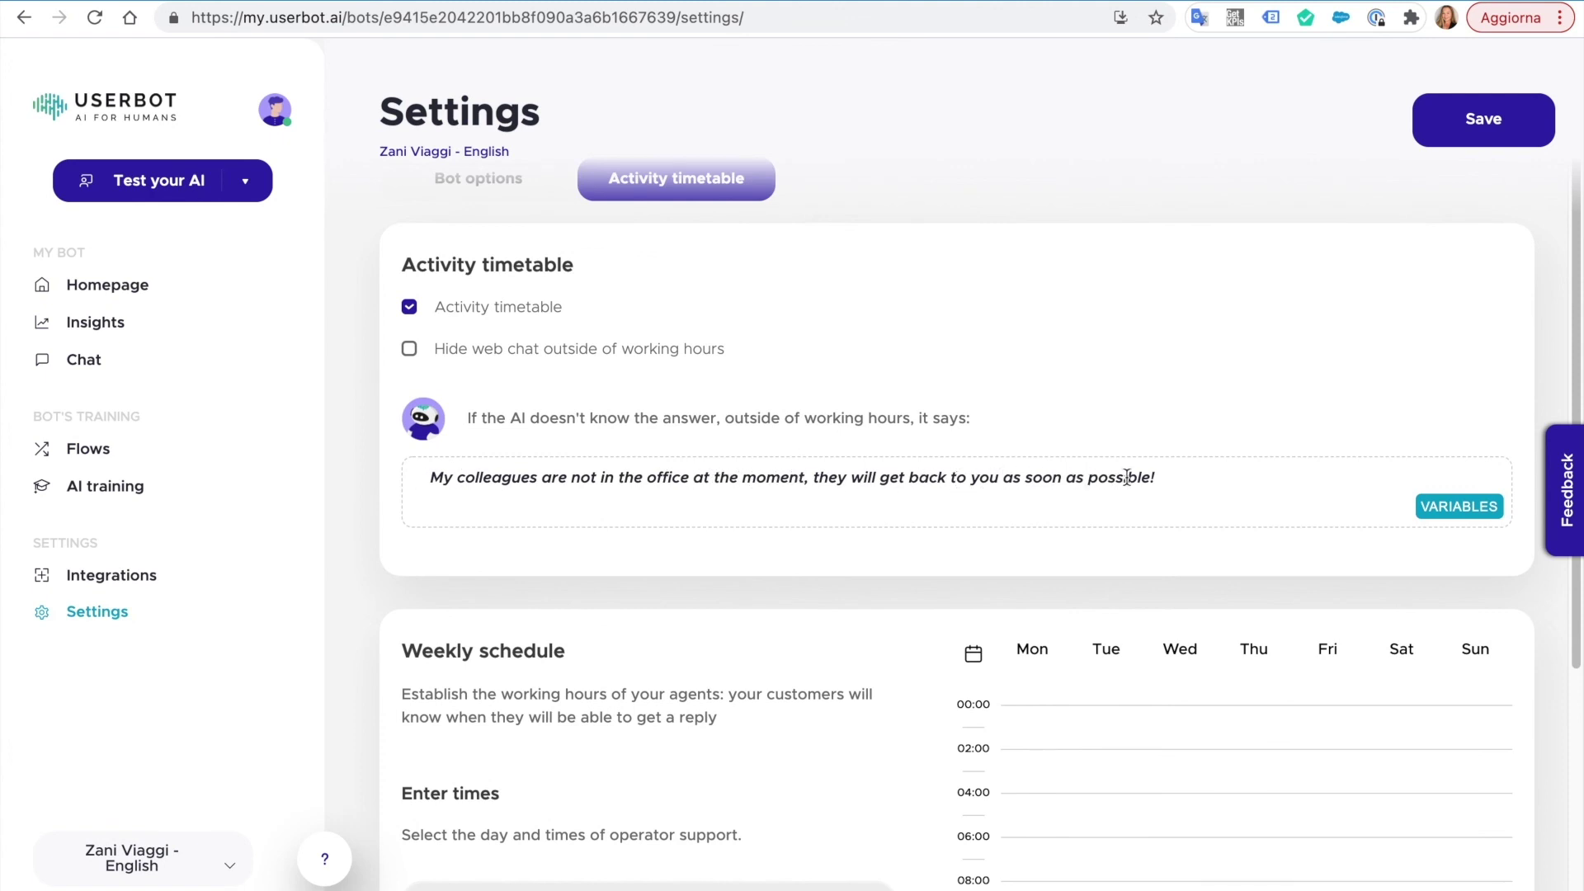
scroll(680, 457, up, 3)
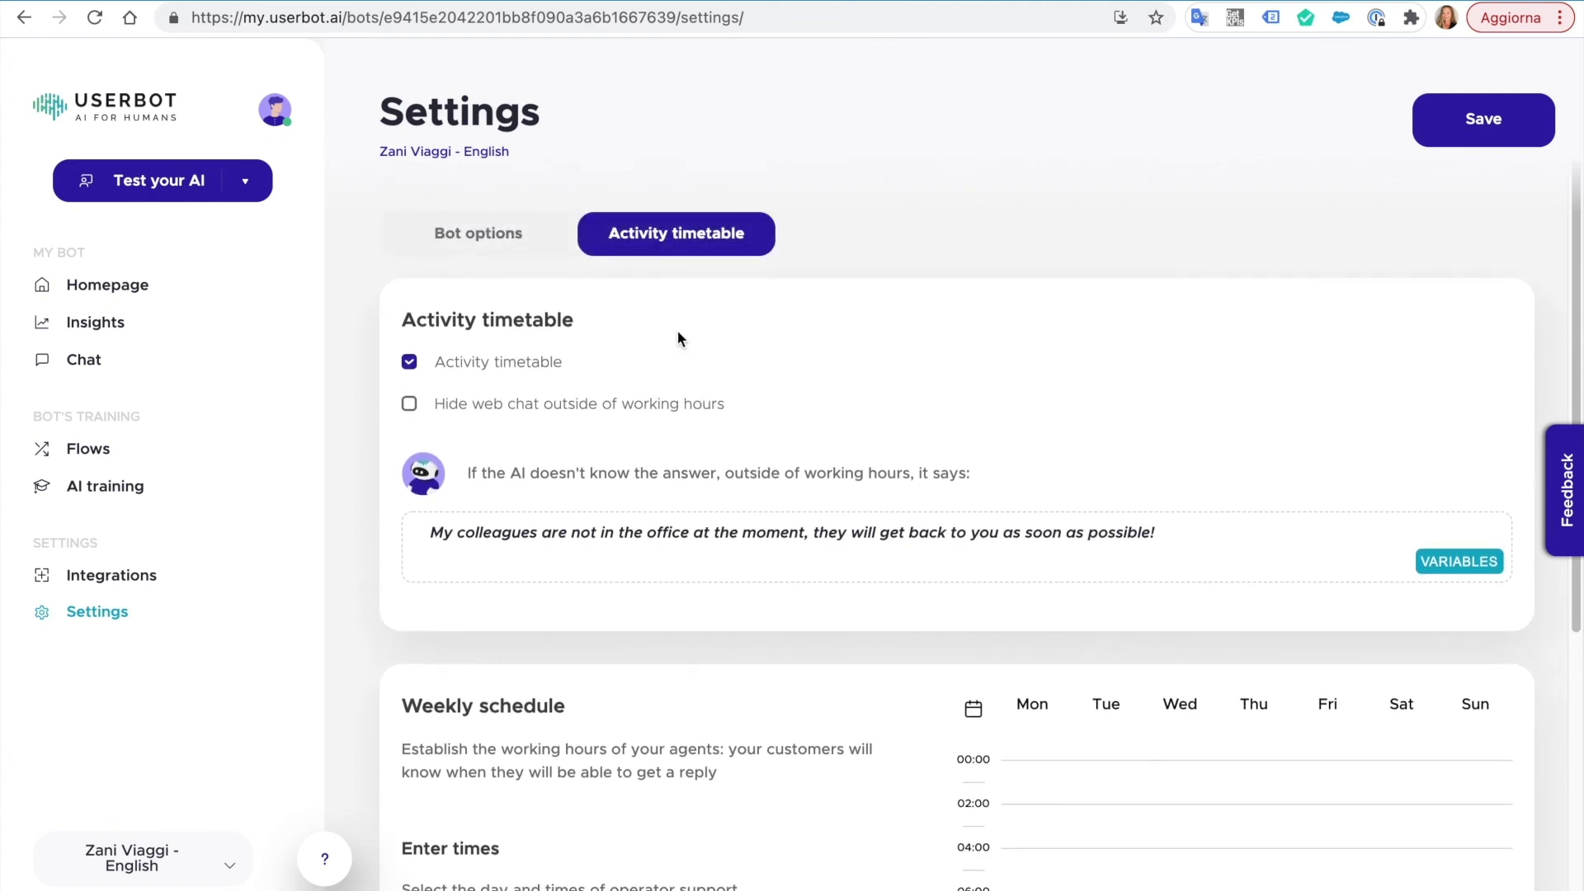